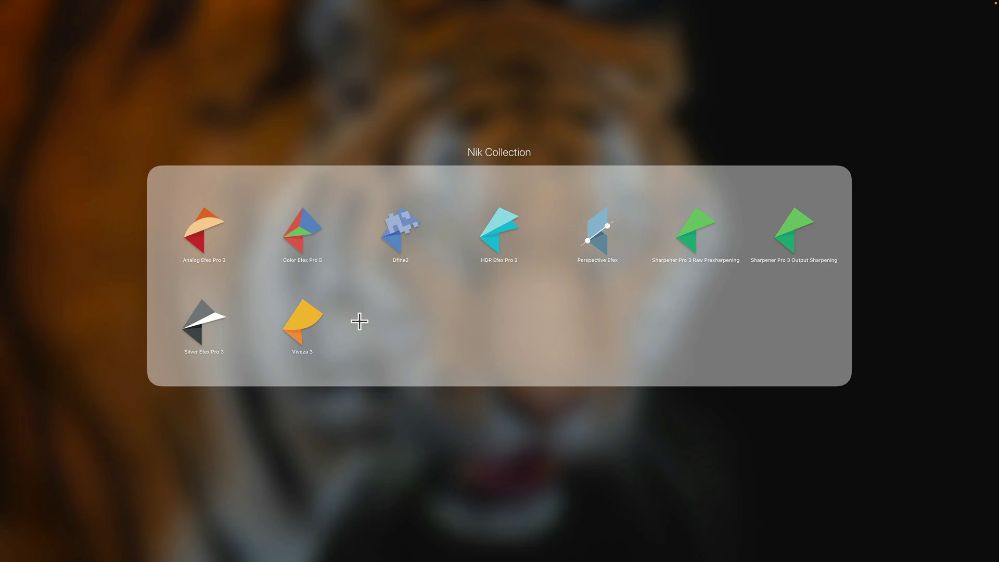
Step: Close the Nik Collection launcher and switch the lighthouse photo to Black & White treatment
key(super+q)
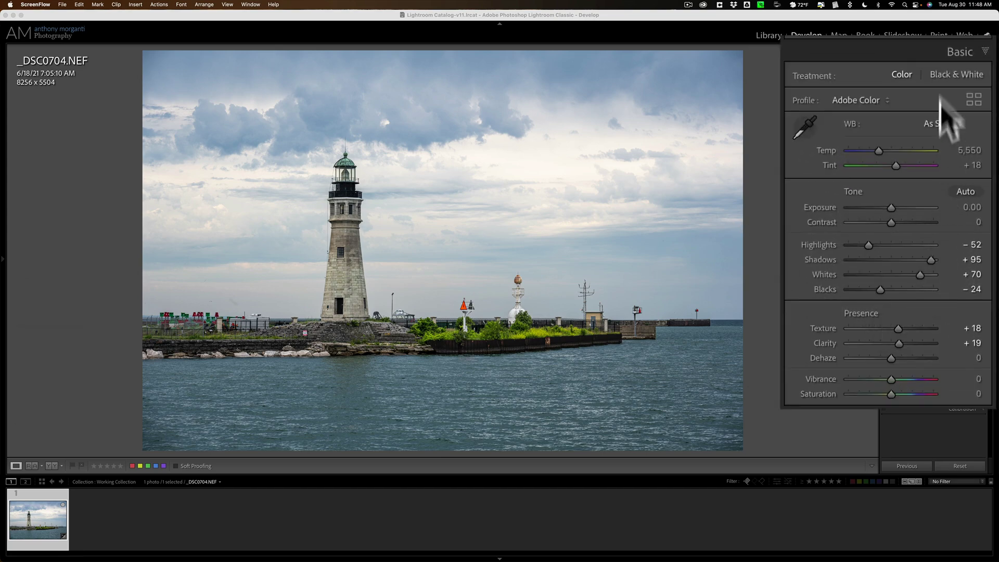
key(shift+w)
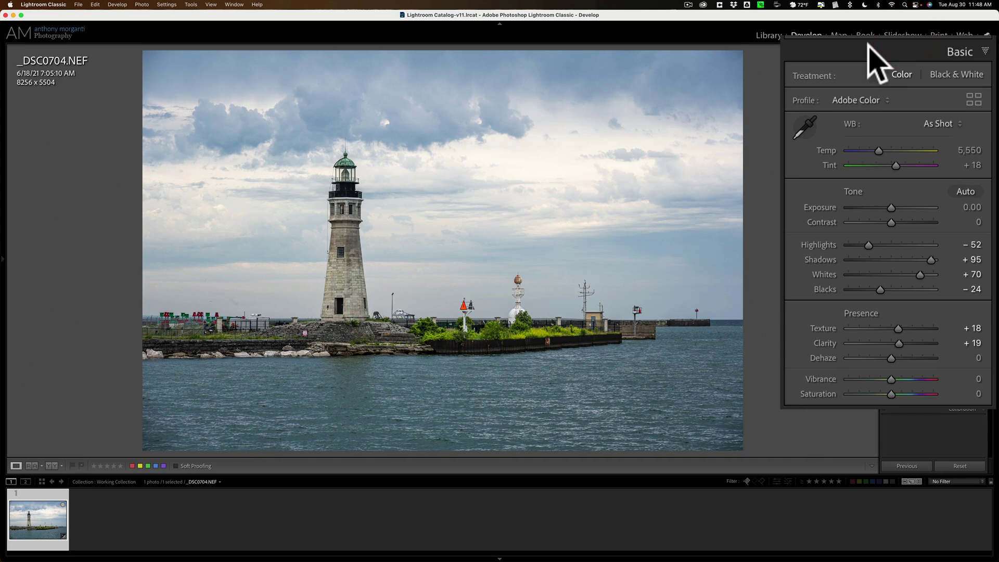
click(960, 72)
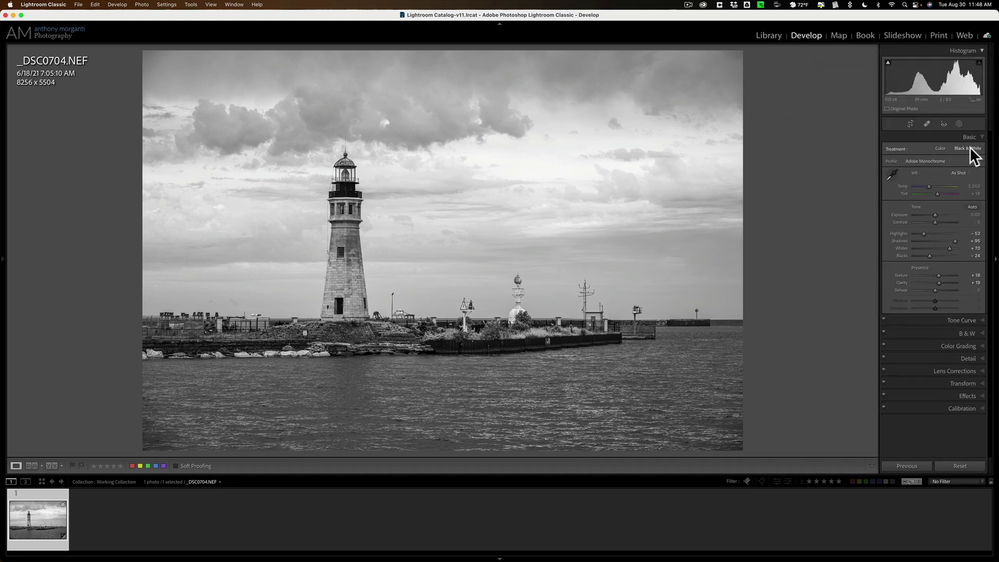
Step: Check the B&W mix panel, then set the treatment back to Color
click(982, 335)
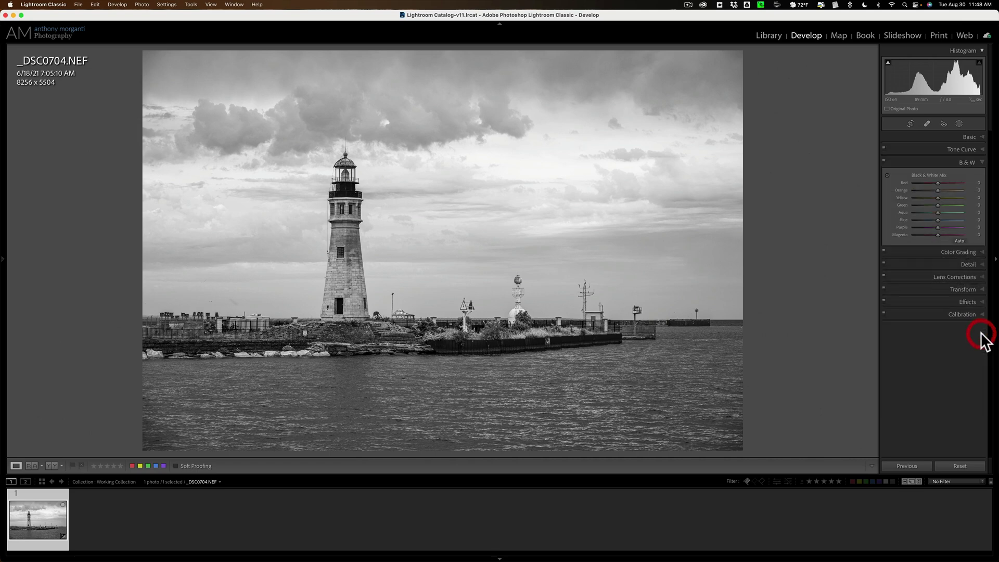
click(980, 163)
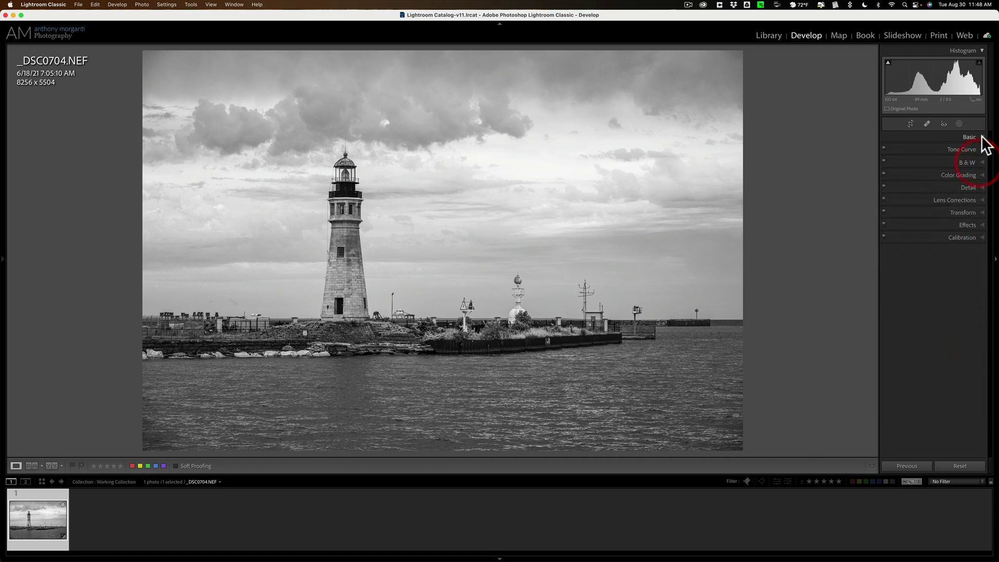
click(980, 138)
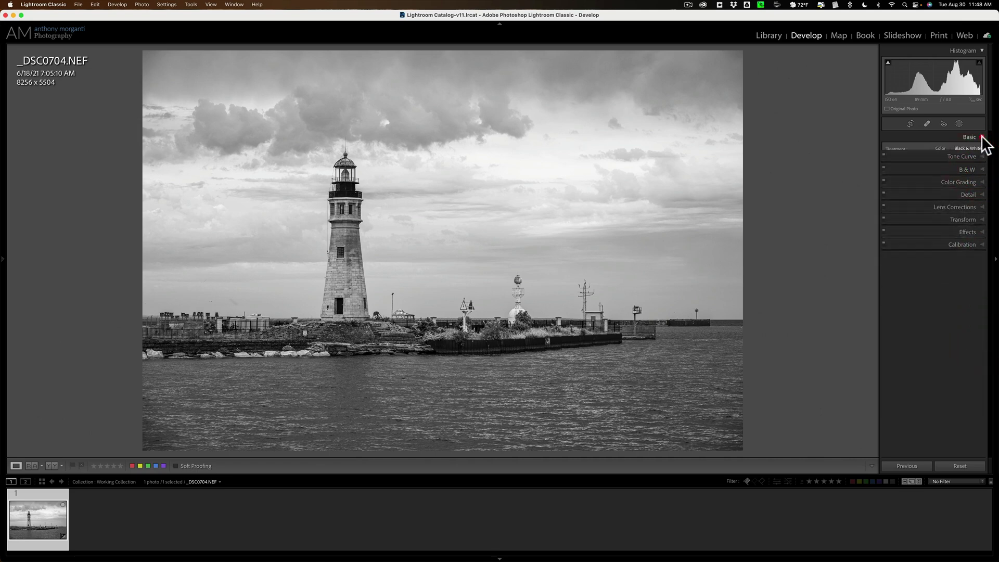
click(941, 148)
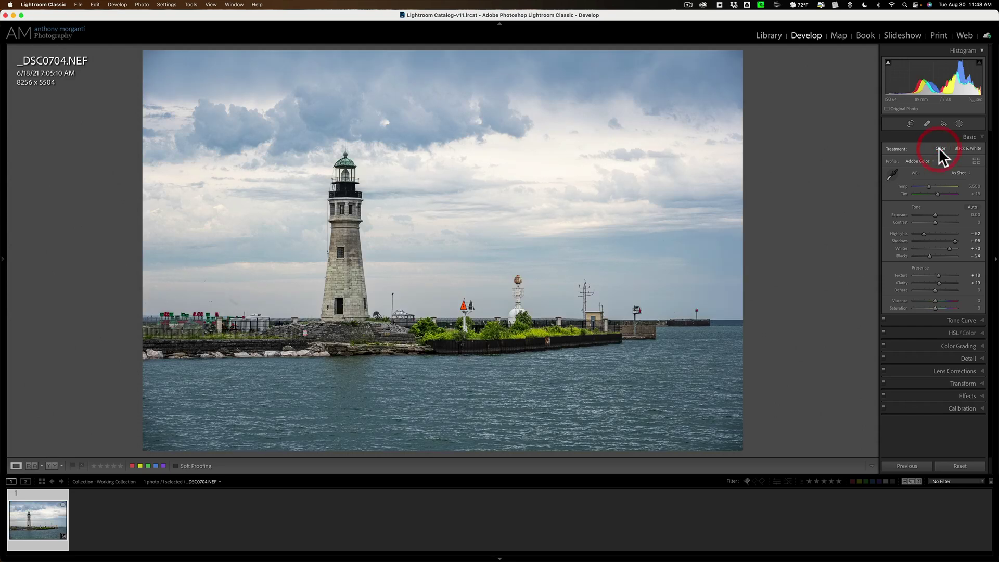
Step: Send the photo to Silver Efex Pro 3 as a 16-bit ProPhoto RGB TIFF at 300 resolution
right_click(497, 151)
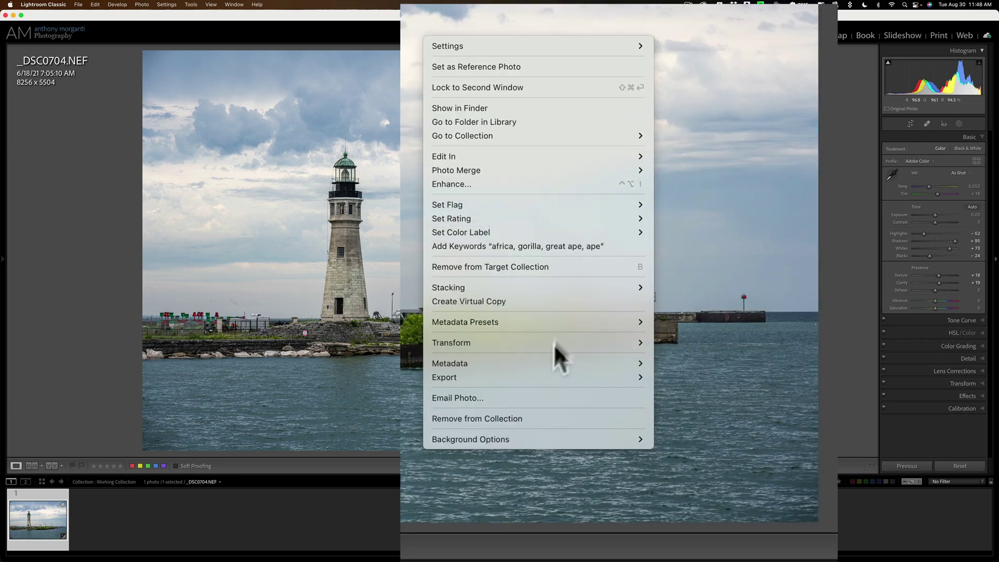
mouse_move(585, 157)
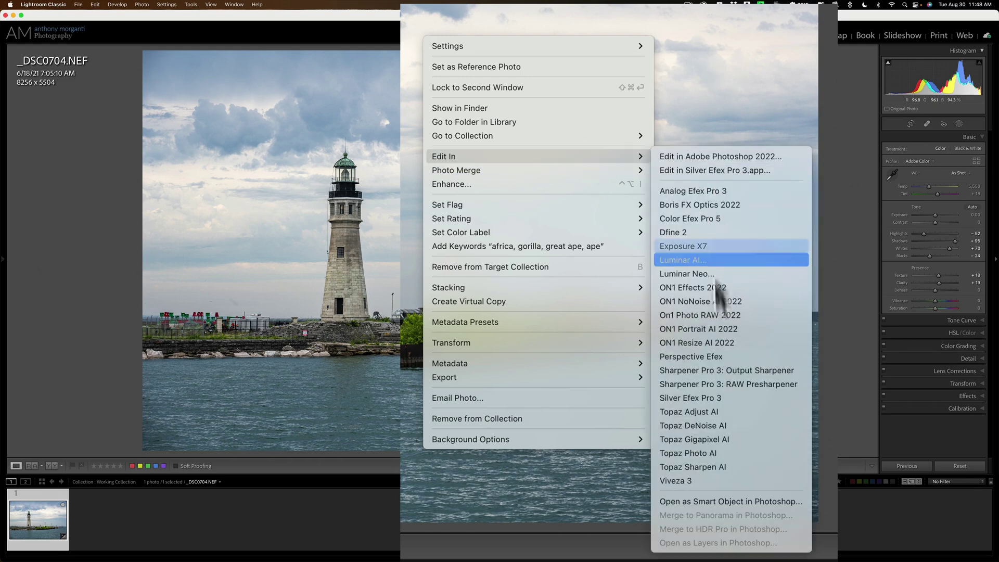
click(723, 398)
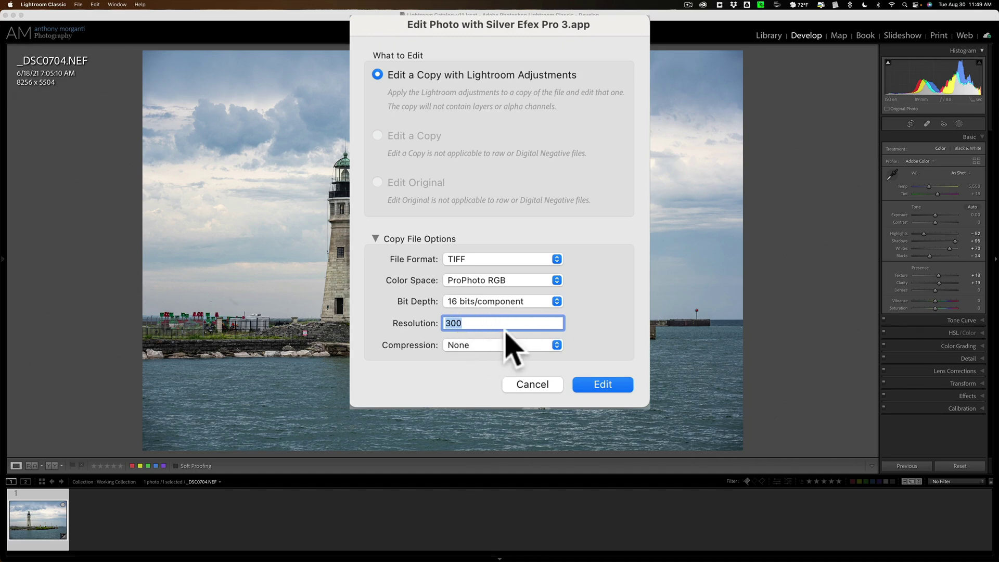
Step: Edit a TIFF copy, opening _DSC0704-Edit.tif in Silver Efex Pro 3 with the 000 Neutral preset
click(604, 386)
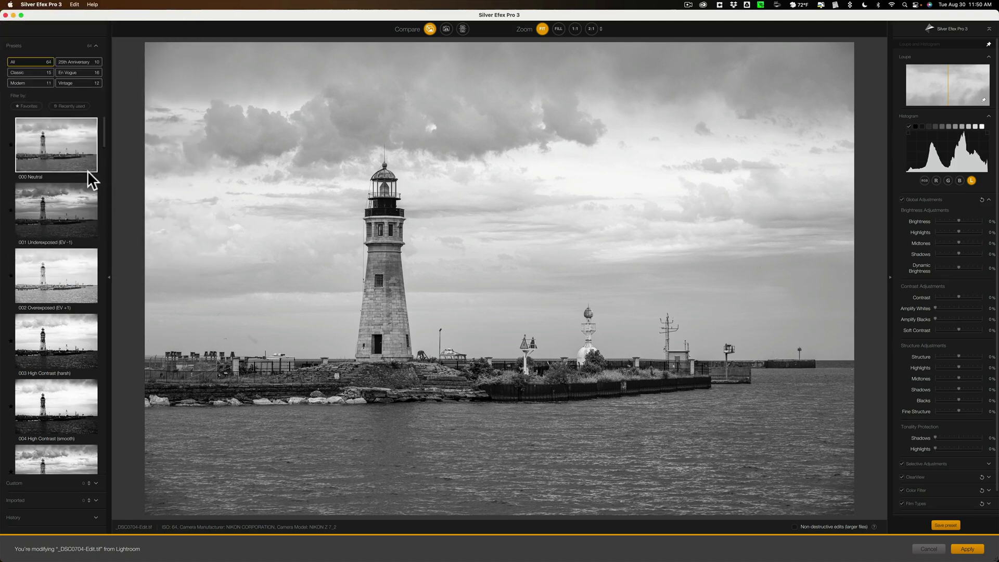
scroll(87, 171, down, 2)
scroll(87, 171, down, 3)
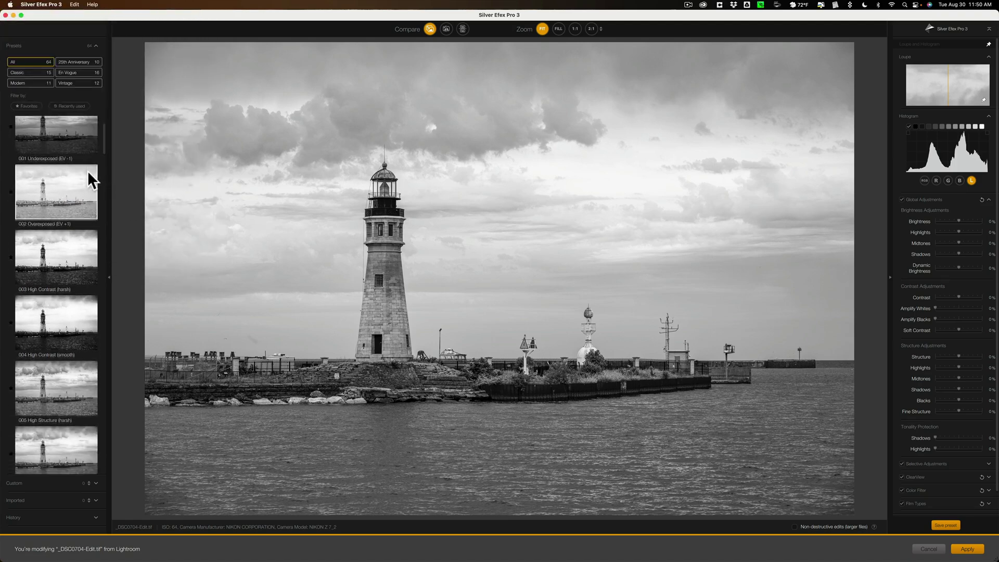
scroll(87, 170, down, 3)
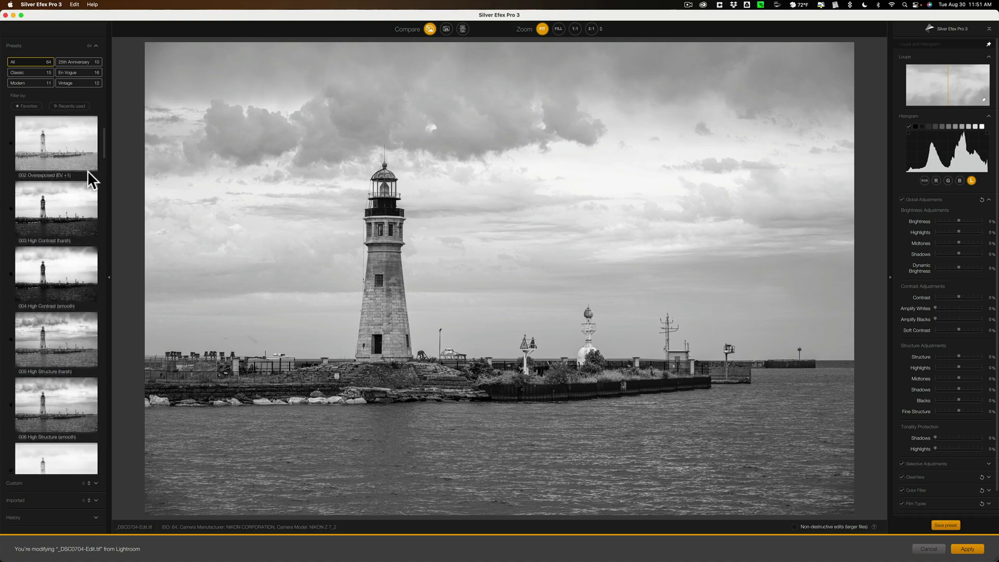
click(75, 174)
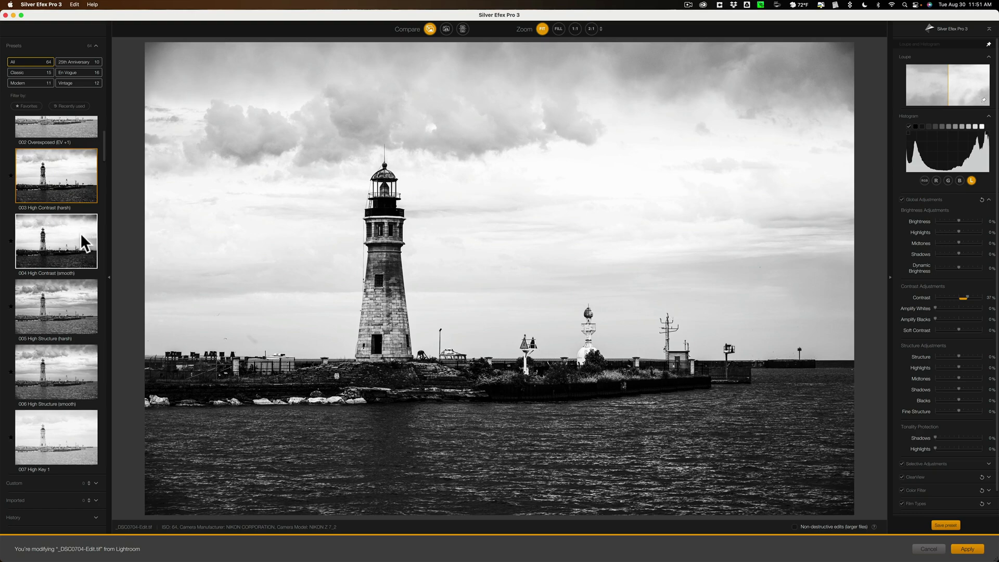
click(80, 233)
scroll(78, 236, down, 2)
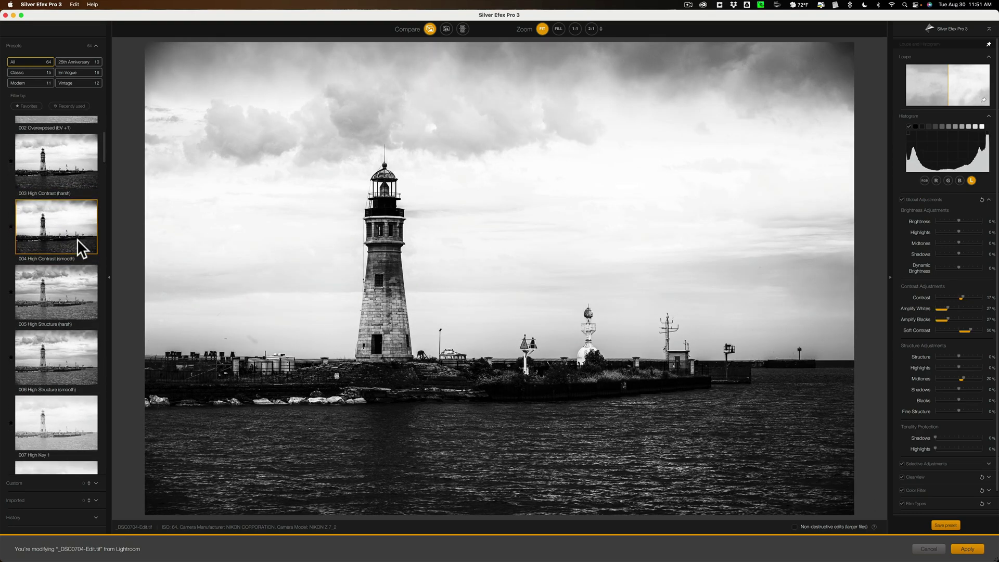
click(80, 269)
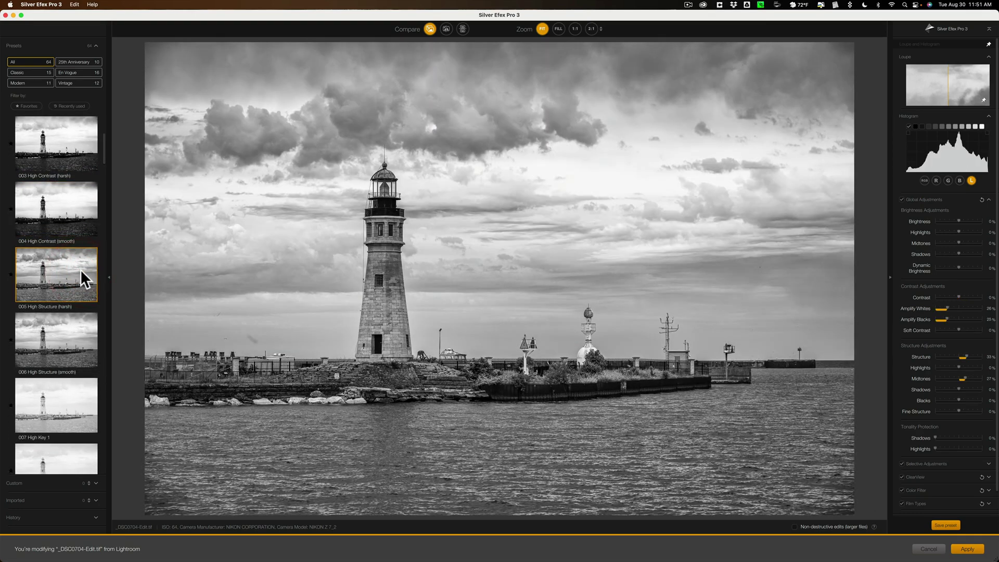
scroll(80, 269, down, 3)
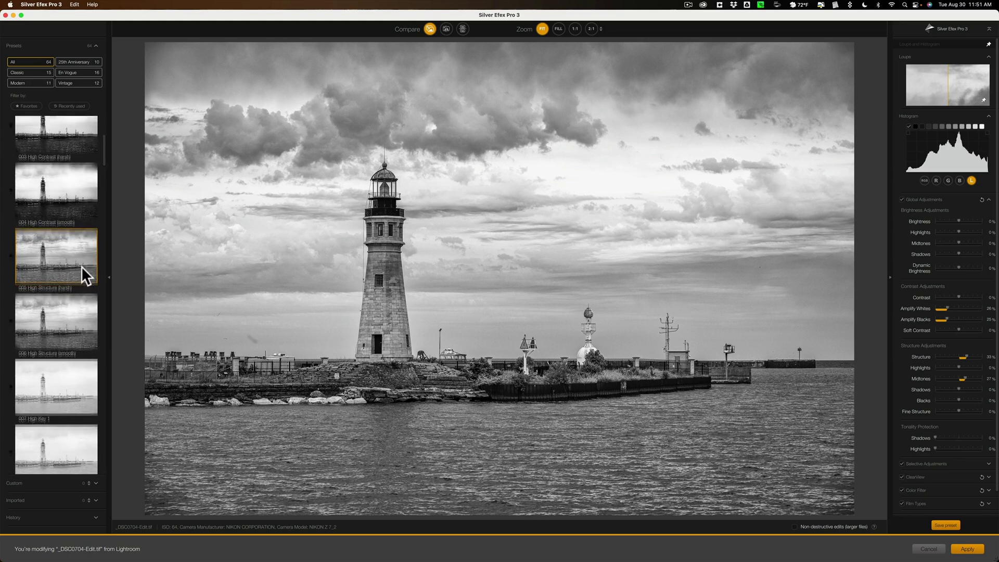
click(73, 302)
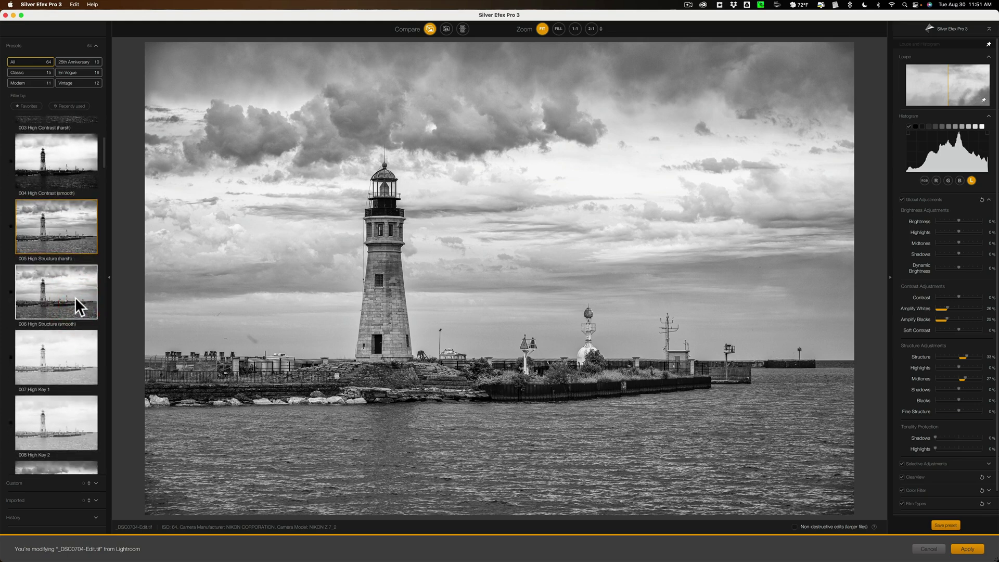
click(75, 297)
scroll(75, 297, down, 8)
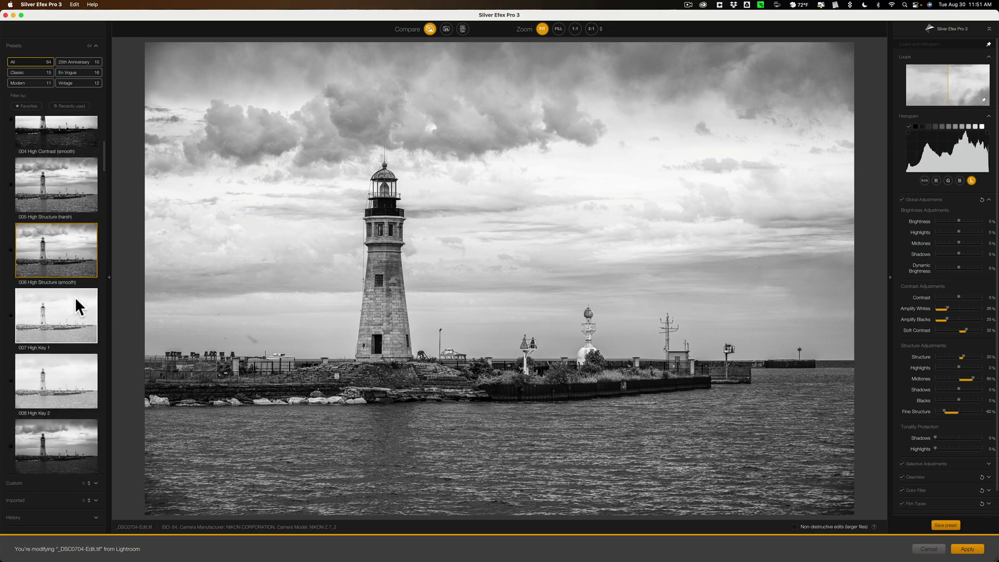
scroll(75, 297, down, 3)
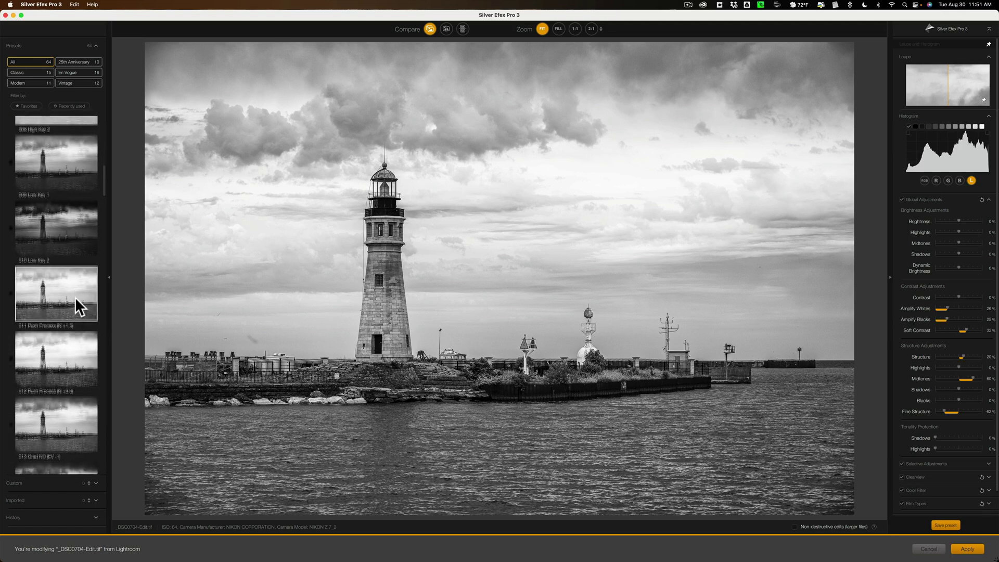
click(67, 289)
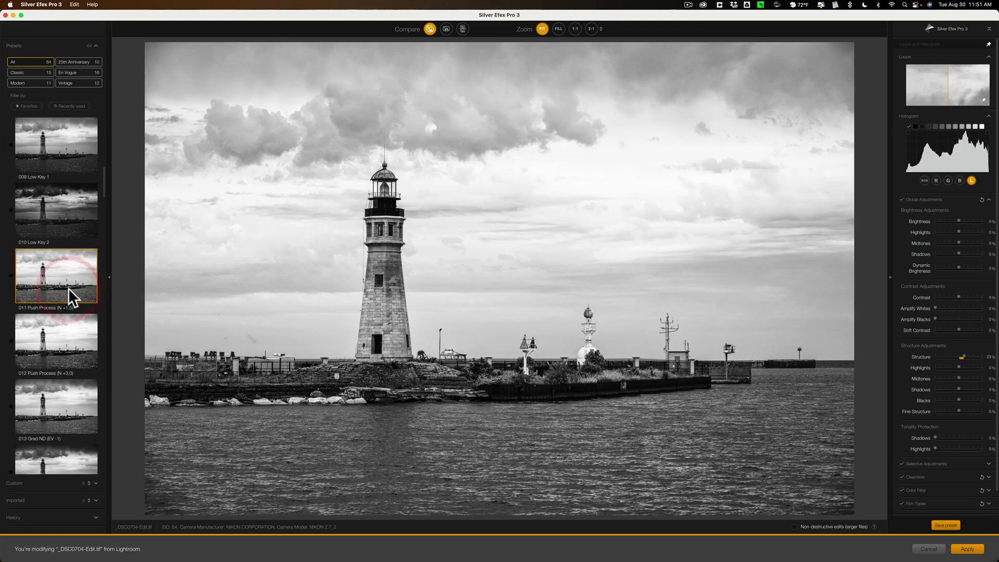
scroll(68, 288, down, 3)
scroll(68, 288, down, 2)
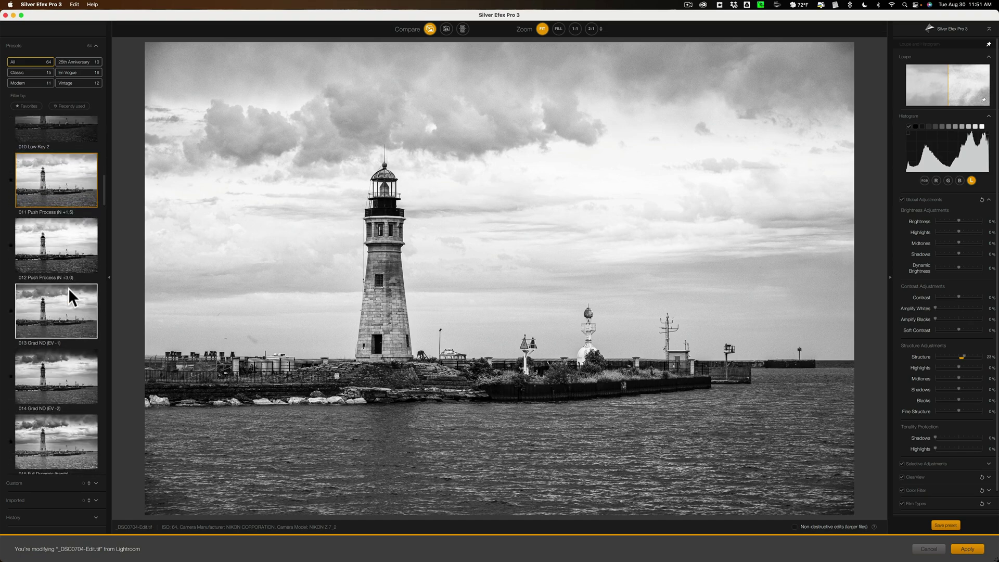
click(68, 289)
scroll(68, 288, up, 1)
scroll(68, 289, up, 8)
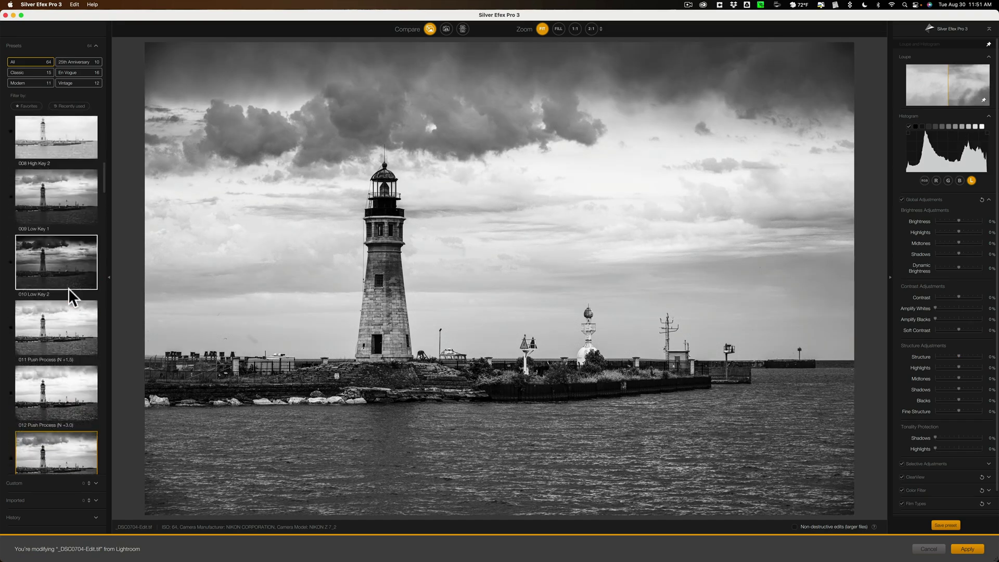
scroll(68, 288, up, 3)
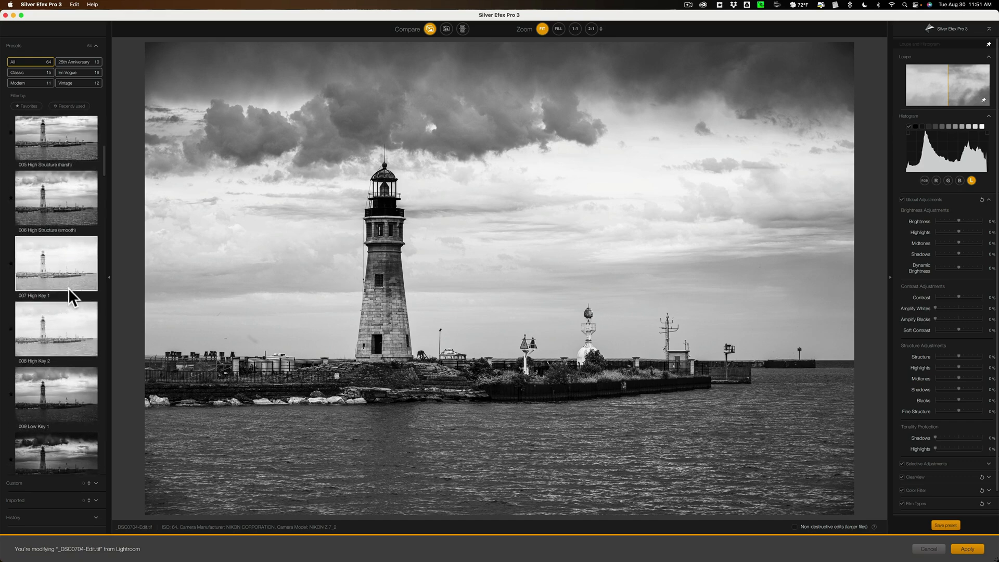
scroll(68, 288, up, 1)
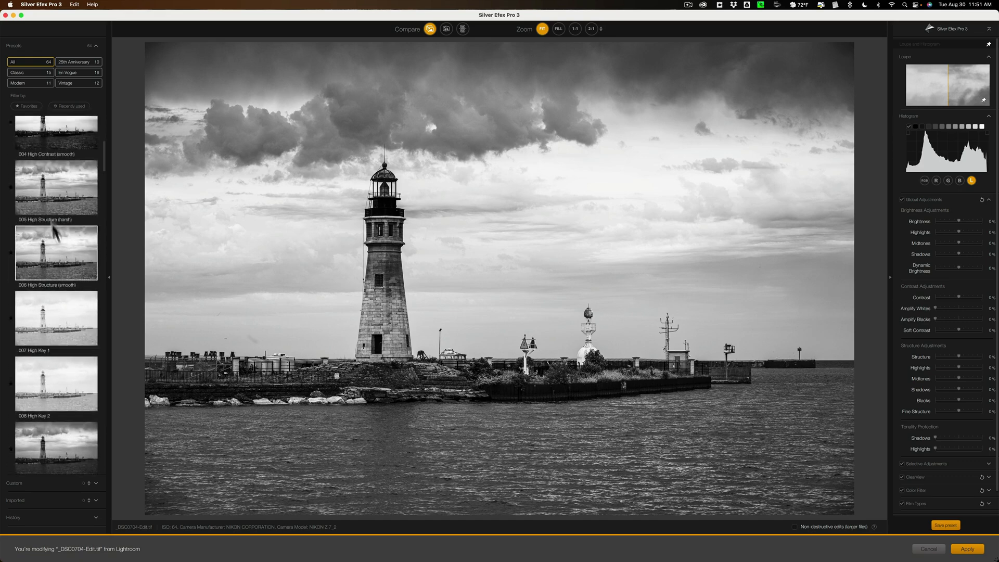
click(56, 178)
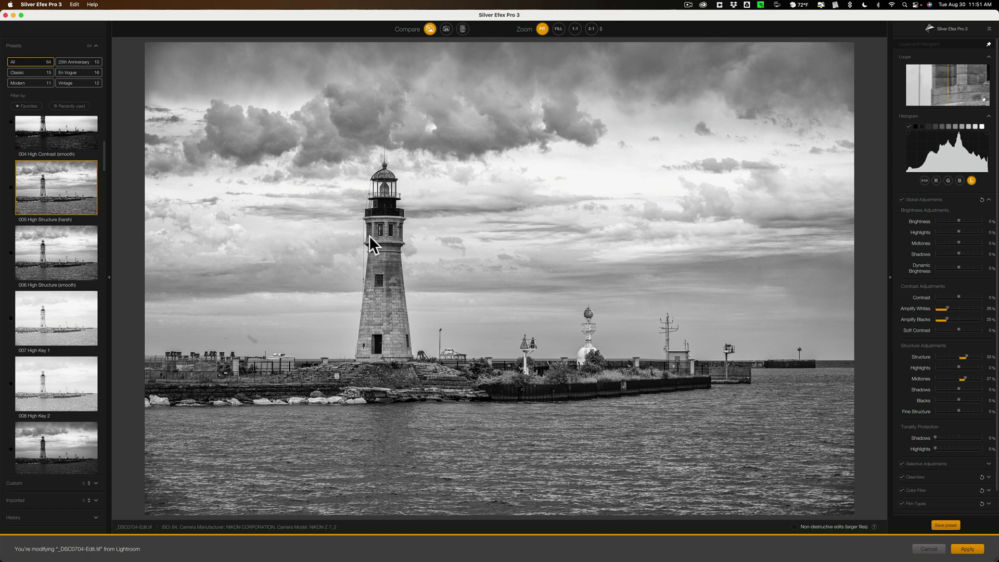
scroll(25, 200, up, 5)
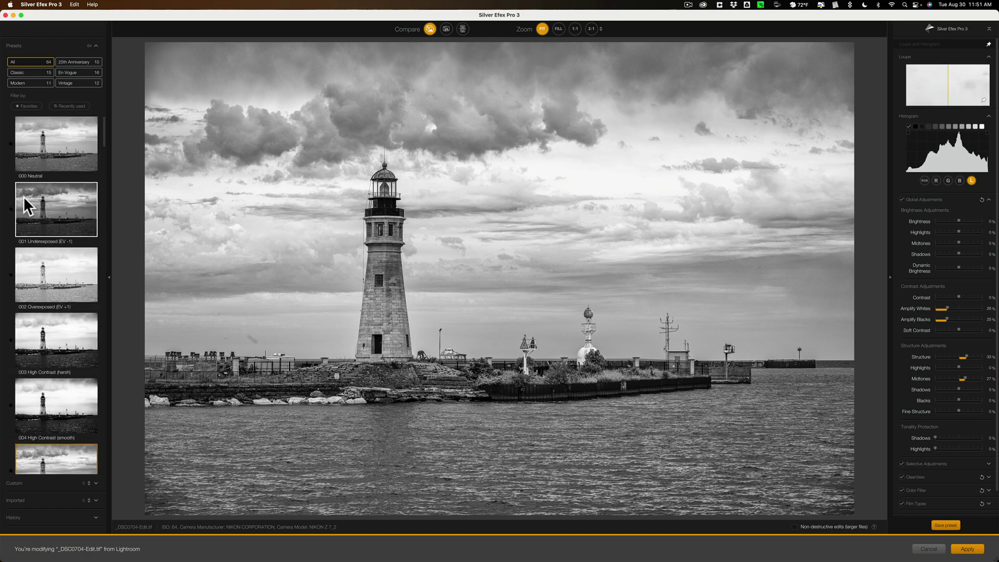
click(71, 151)
scroll(56, 207, down, 5)
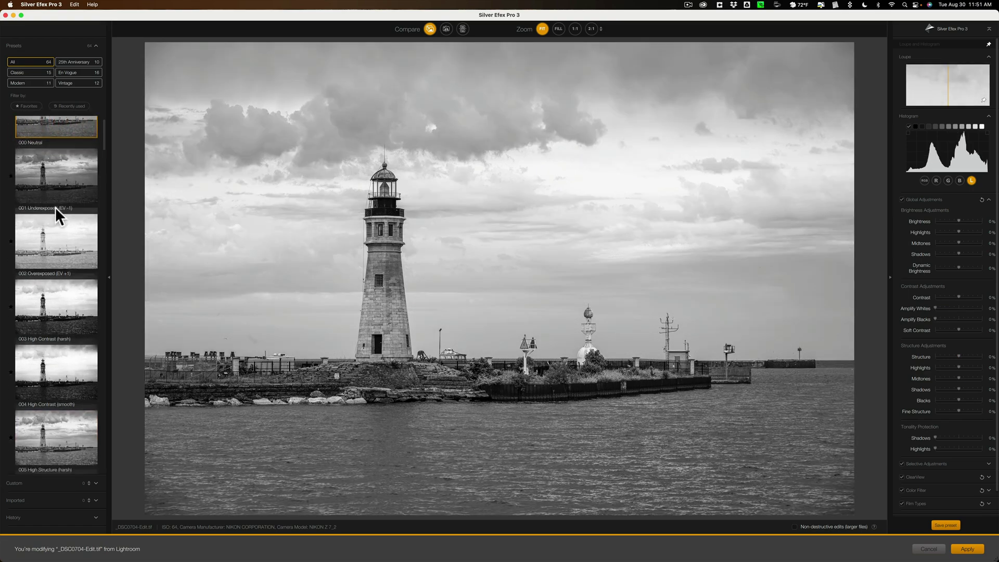
scroll(55, 207, down, 1)
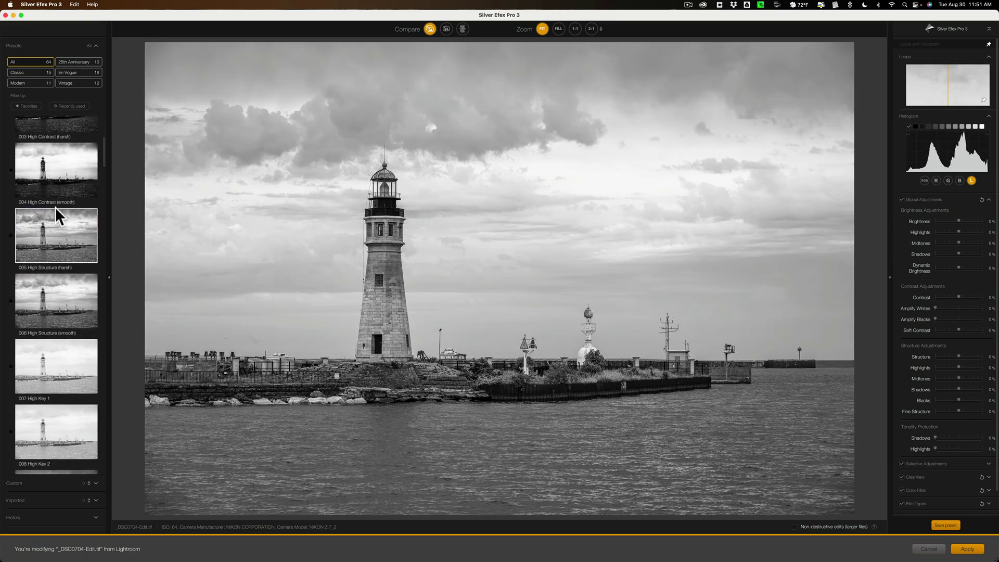
Step: Apply the 005 High Structure (harsh) preset and raise the overall brightness slightly
click(78, 235)
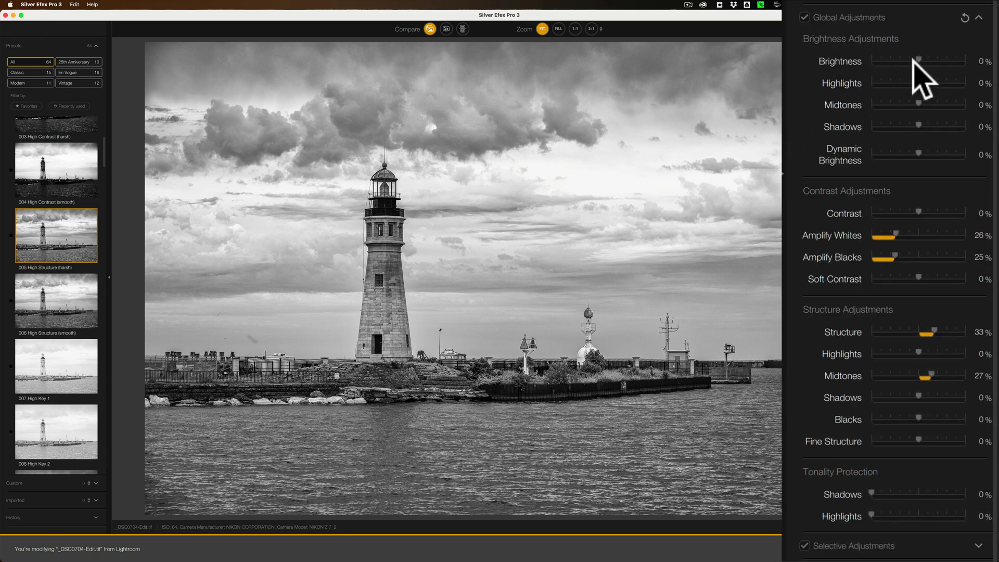
mouse_move(914, 60)
mouse_down()
mouse_move(965, 59)
mouse_move(921, 73)
mouse_up()
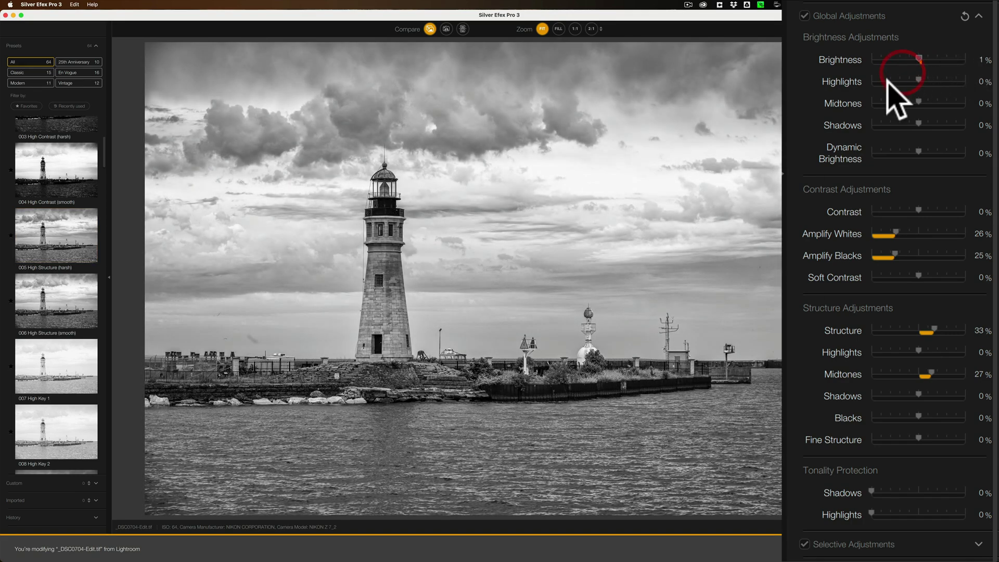
scroll(900, 146, down, 1)
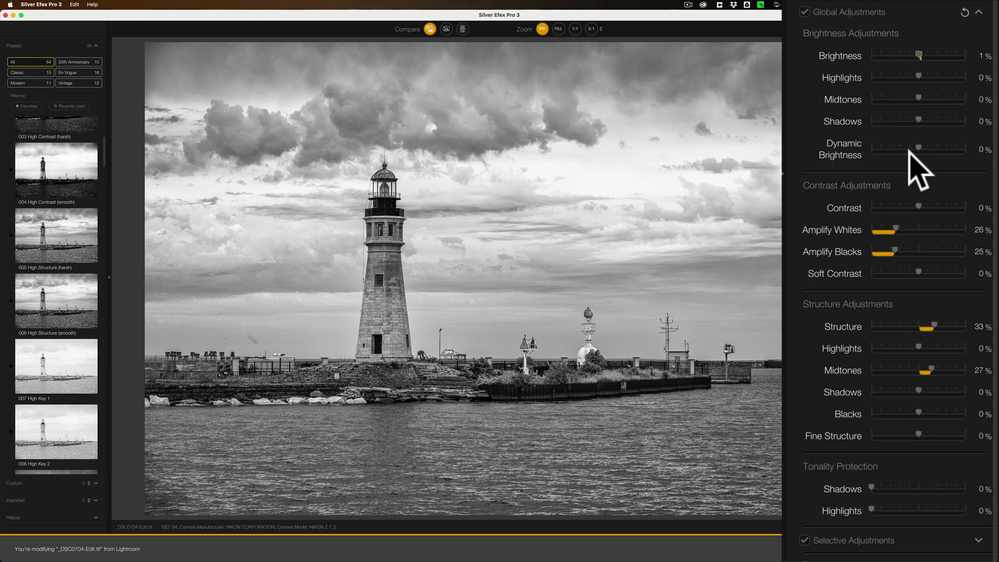
scroll(910, 167, down, 2)
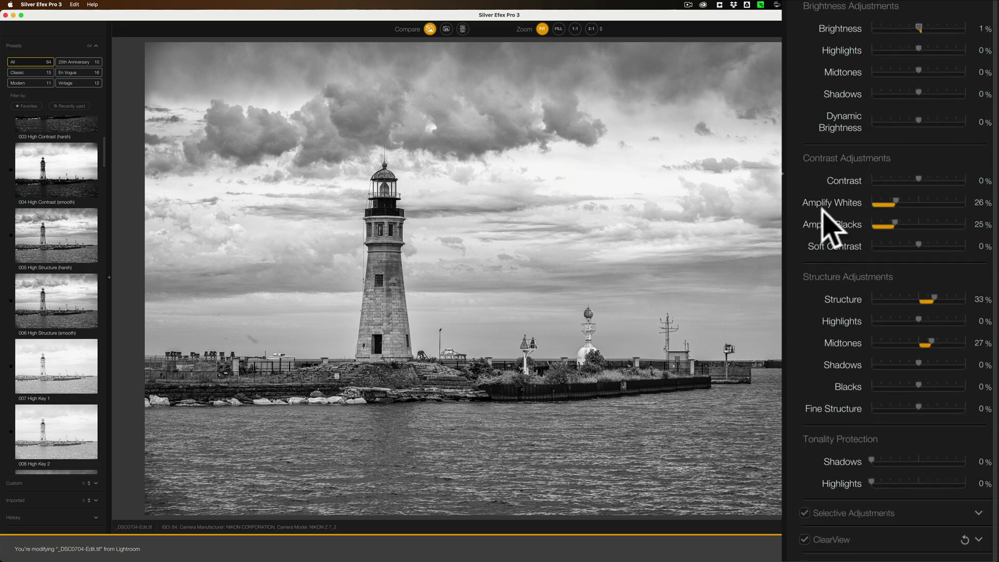
scroll(879, 242, down, 1)
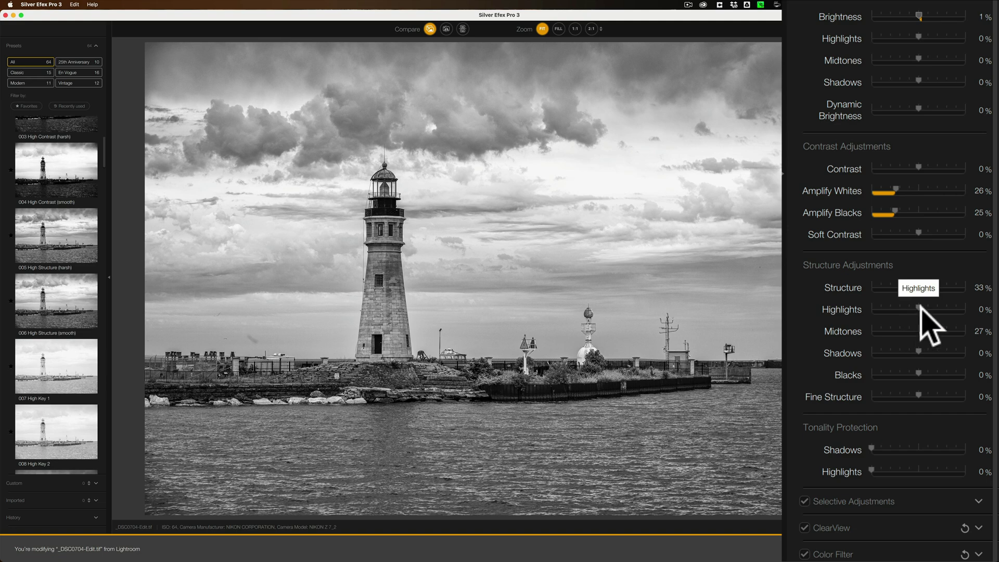
Step: Push Structure Highlights up to 61%
drag(919, 308, 939, 309)
click(939, 308)
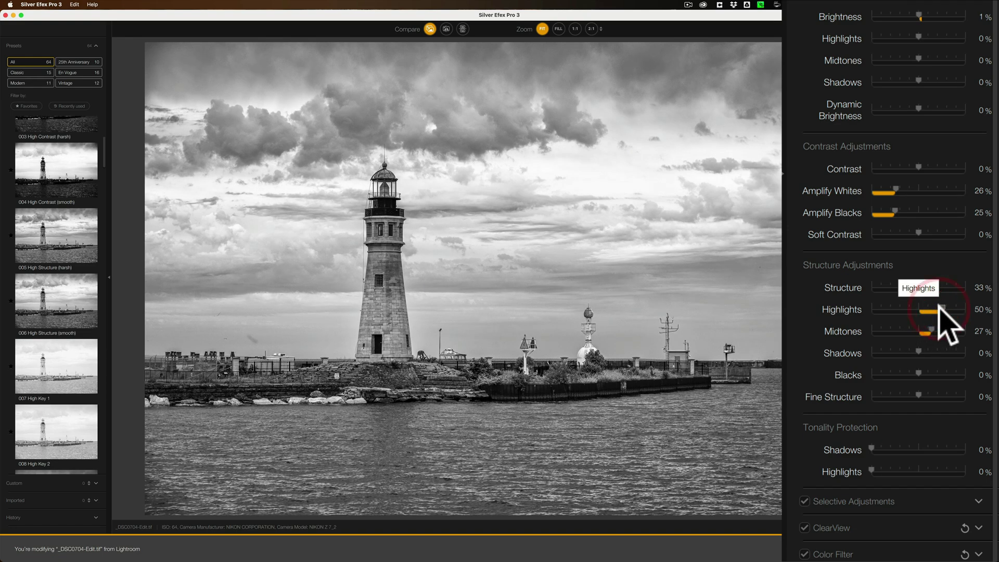
drag(939, 307, 944, 309)
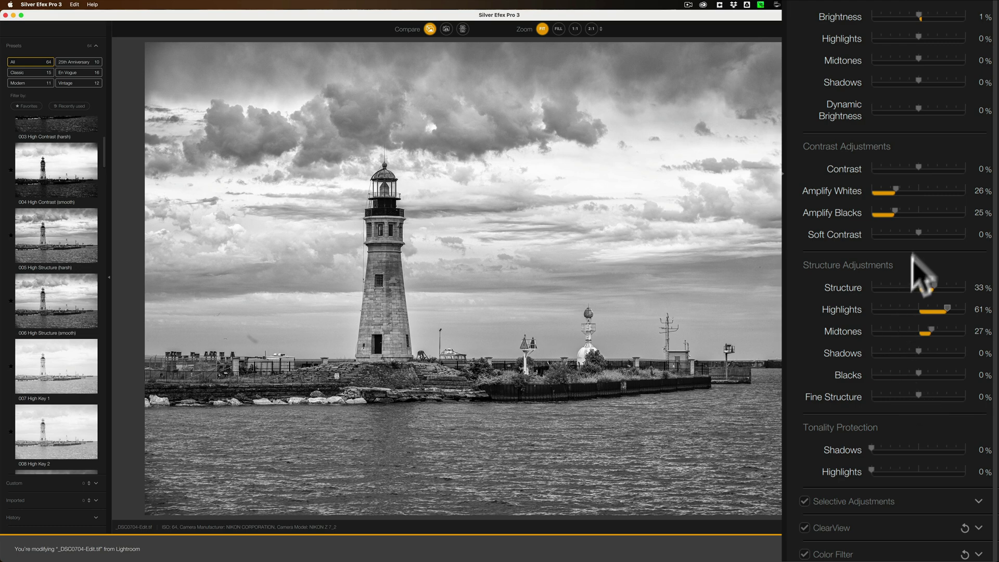
Step: Set global Contrast to 25% and brighten the Midtones to 36%
drag(918, 161, 927, 162)
click(926, 162)
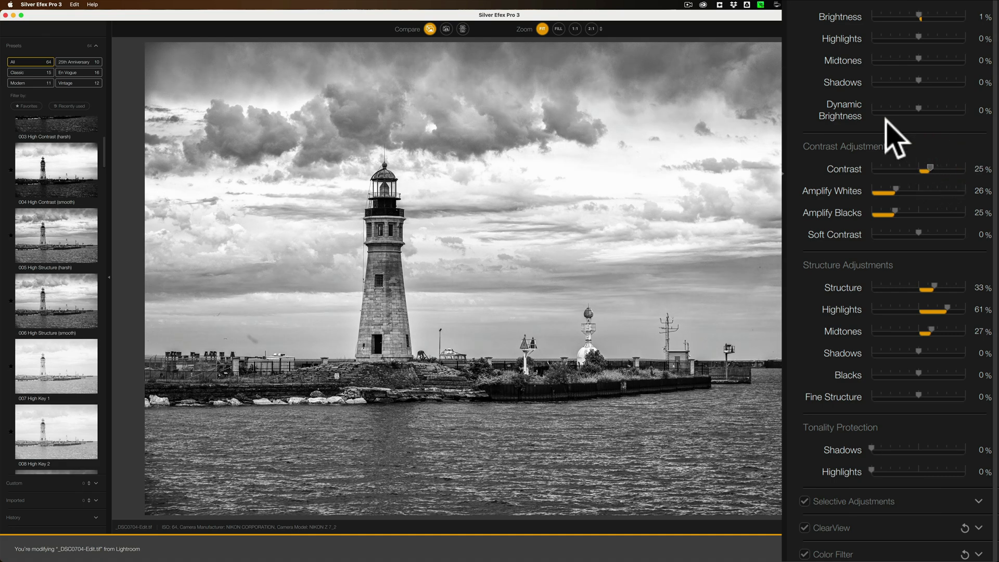
click(917, 56)
drag(917, 56, 935, 56)
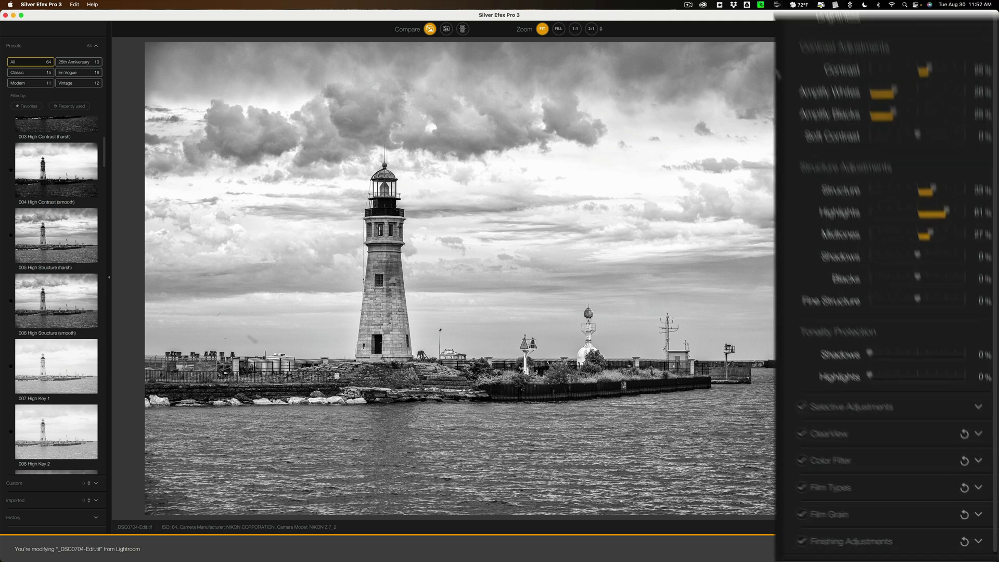
Step: Expand Selective Adjustments and arm the Control Points add tool
click(977, 403)
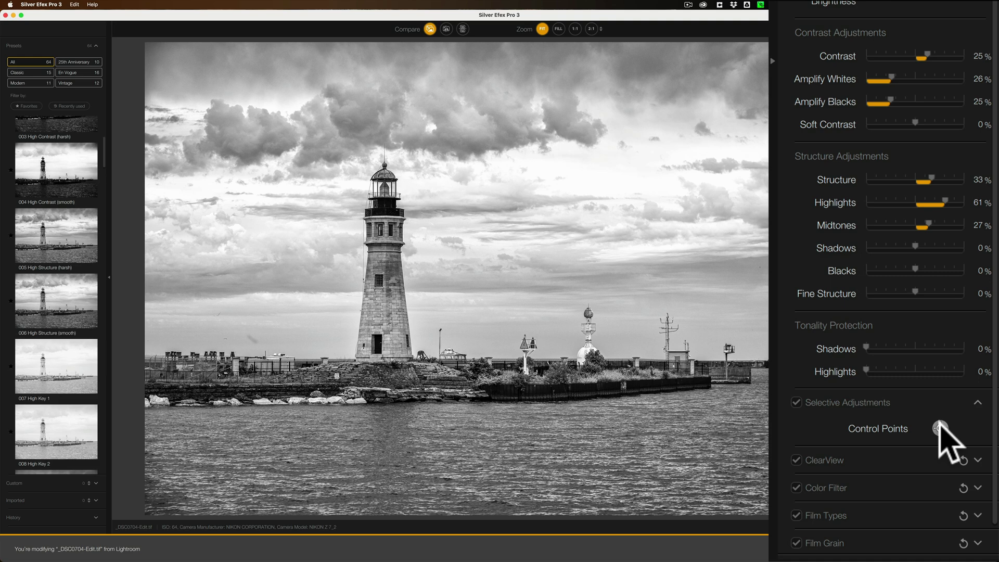
click(940, 427)
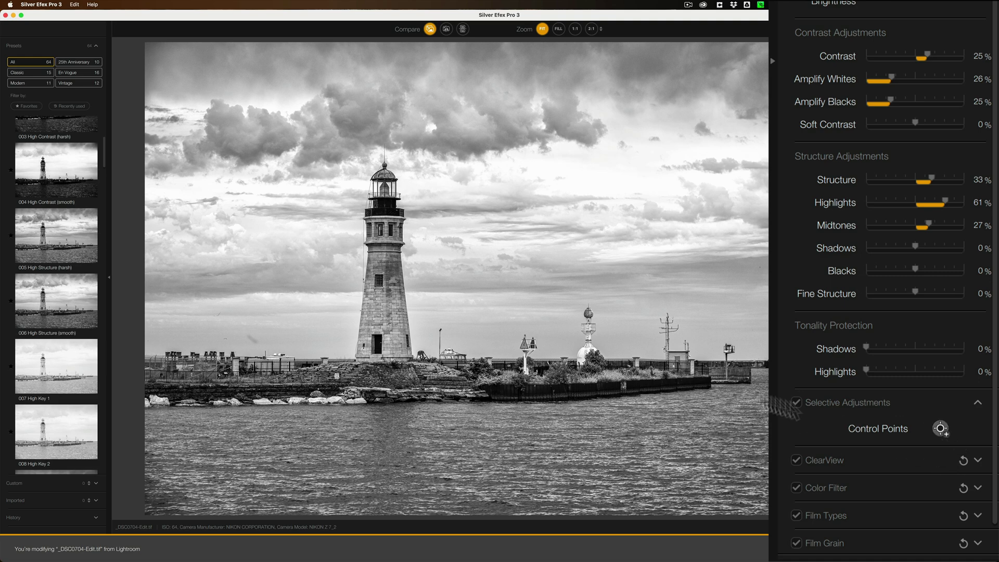
click(945, 436)
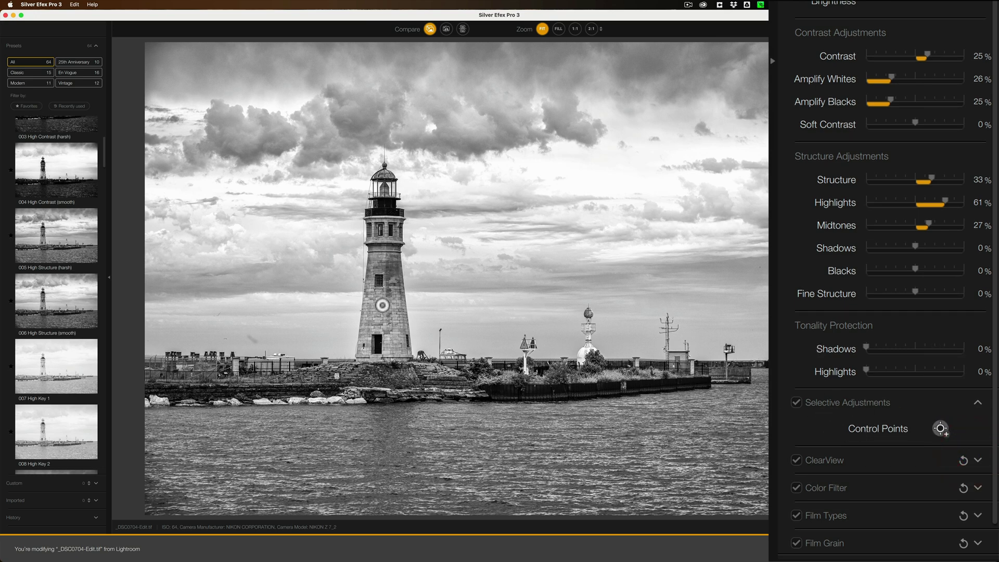
Step: Place Control Point 1 on the lighthouse and nudge it down onto the door
click(382, 315)
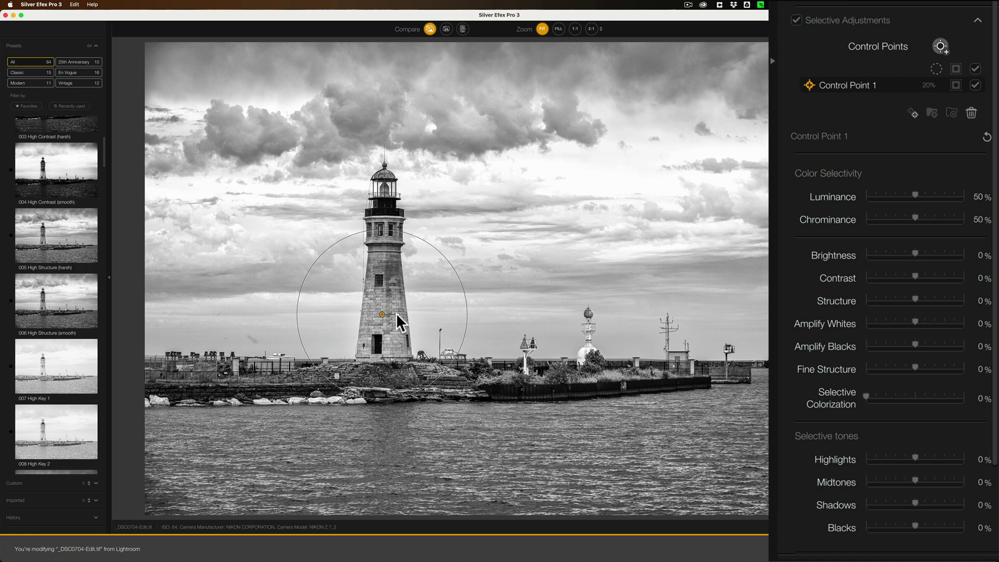
scroll(396, 315, down, 10)
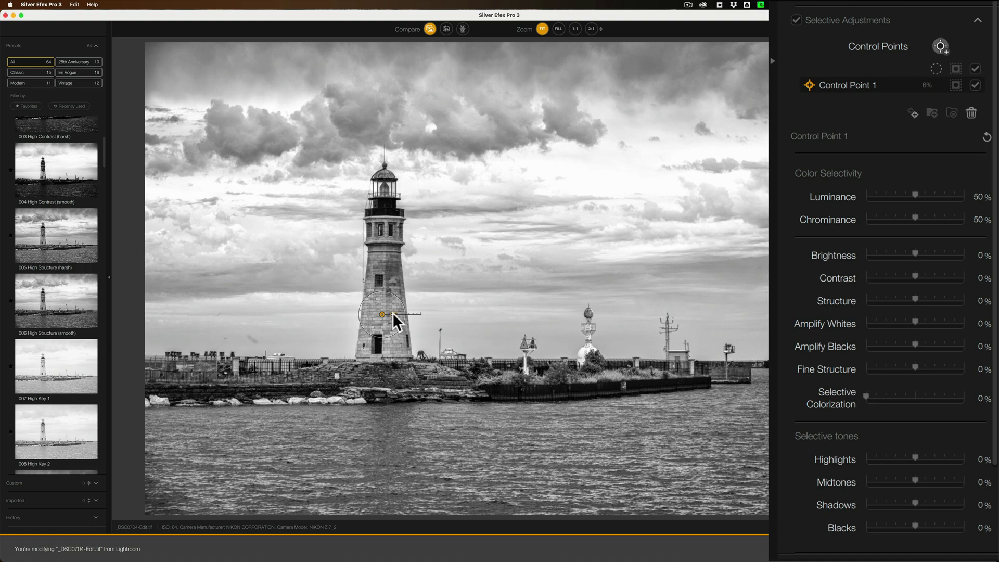
drag(383, 315, 384, 332)
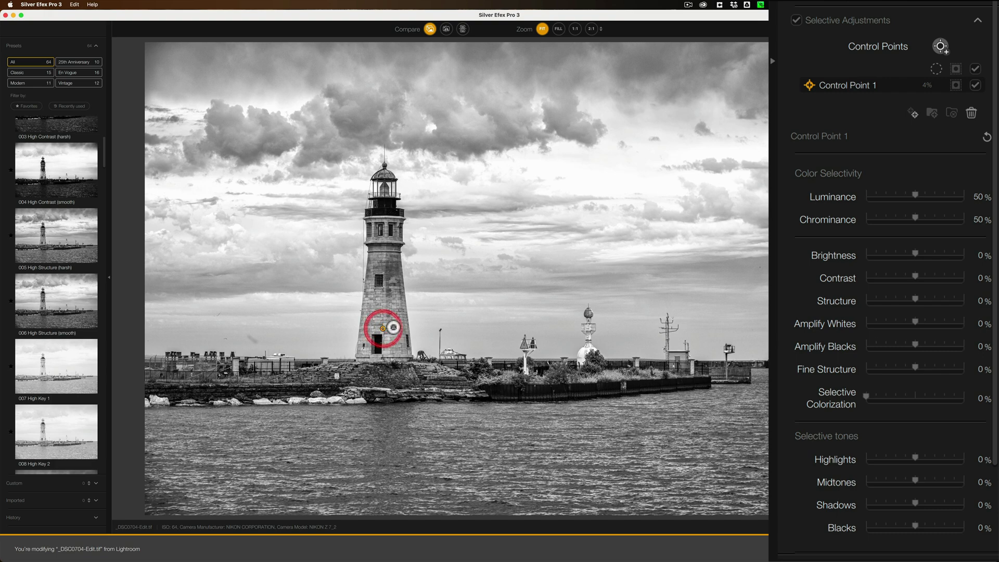
scroll(394, 328, up, 2)
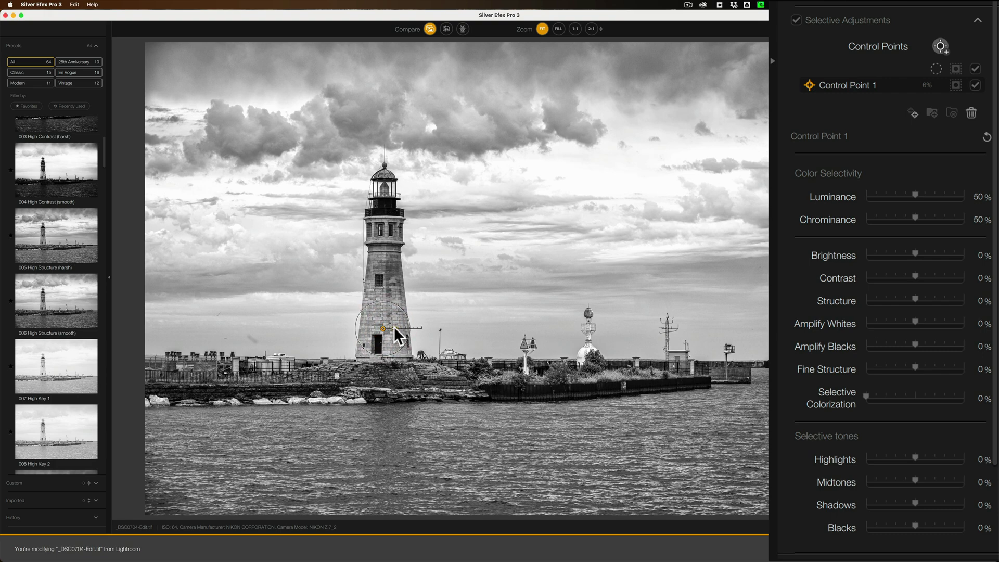
drag(388, 327, 386, 333)
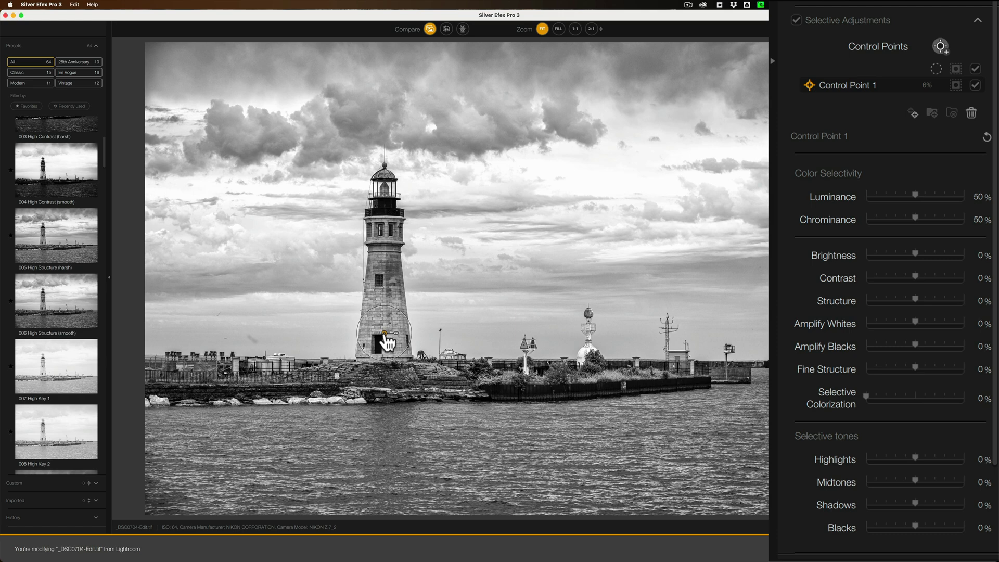
click(385, 335)
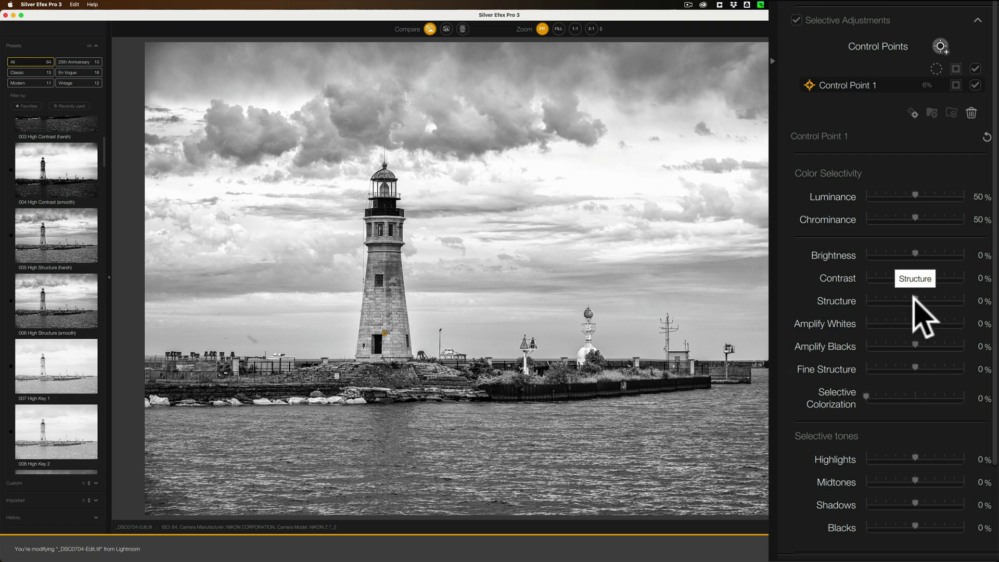
Step: Set the point's Structure to 51%, Fine Structure to 58% and Contrast to 27%
drag(914, 297, 924, 299)
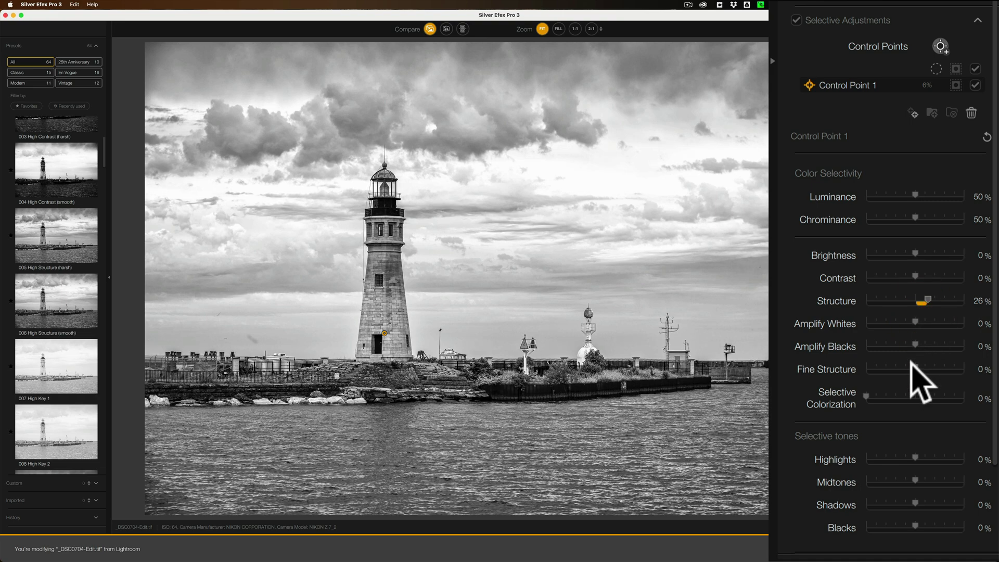
drag(911, 367, 940, 367)
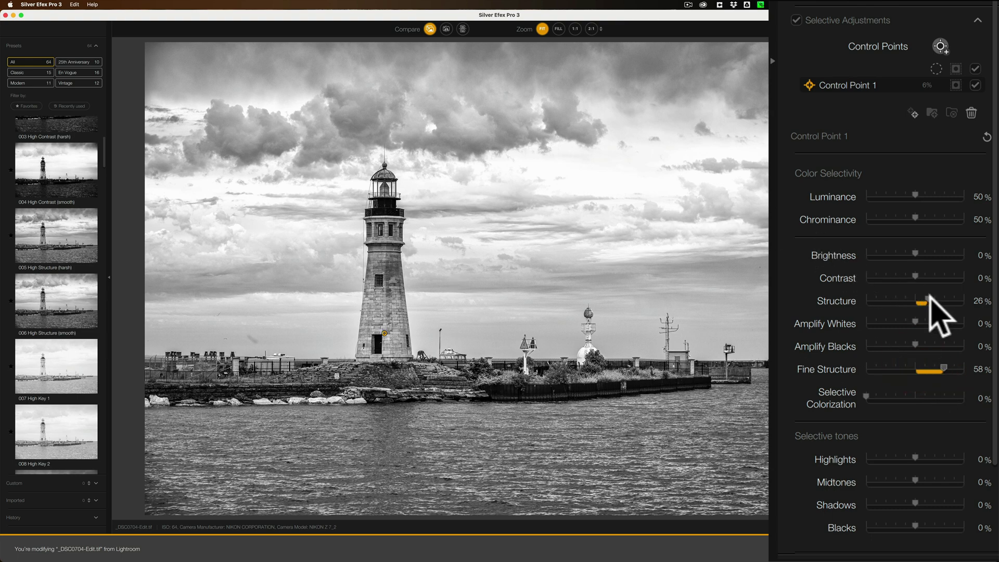
drag(928, 299, 929, 276)
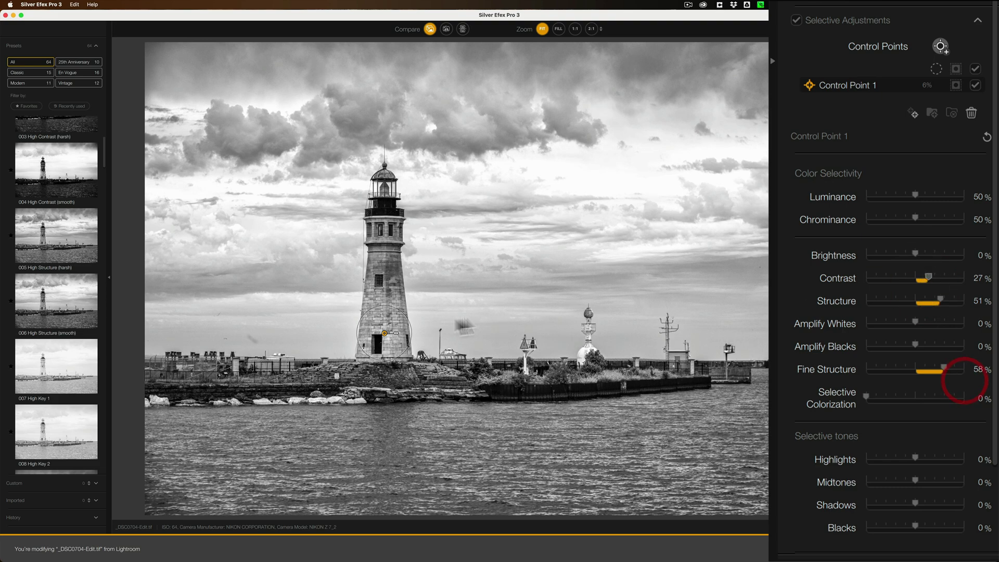
mouse_move(382, 325)
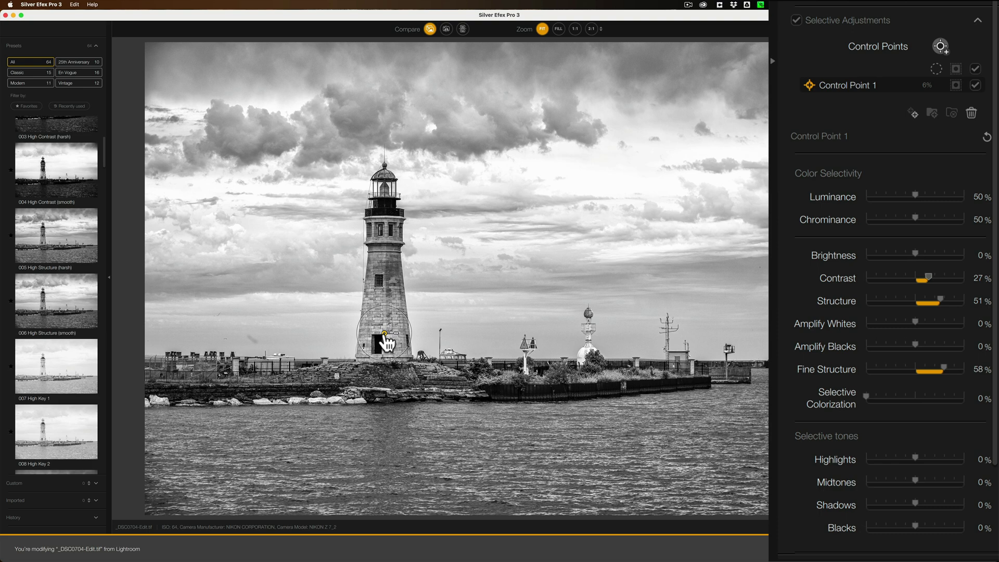
Step: Option-drag Control Point 1 up the tower twice, creating Control Points 2 and 3
key(alt)
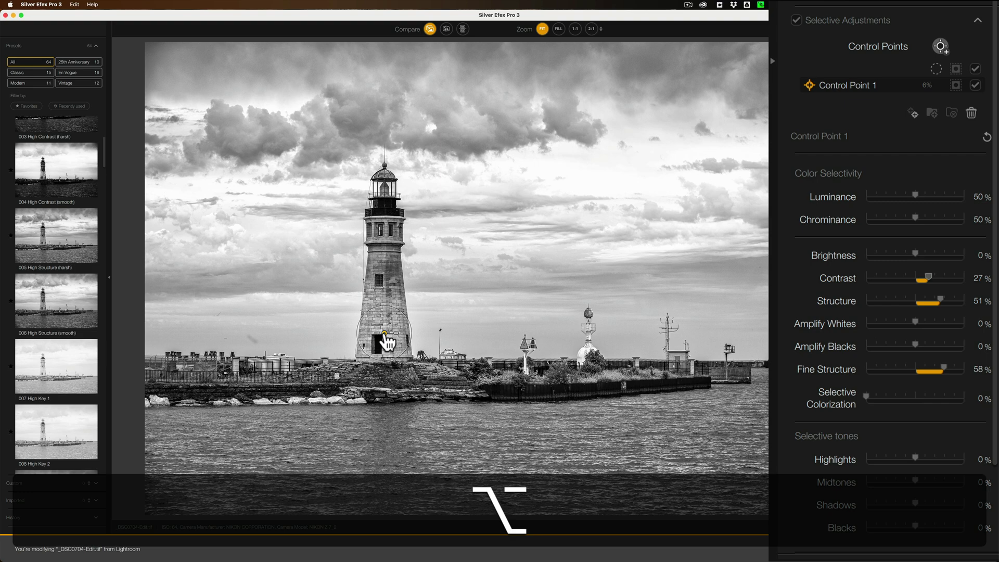
drag(384, 333, 396, 281)
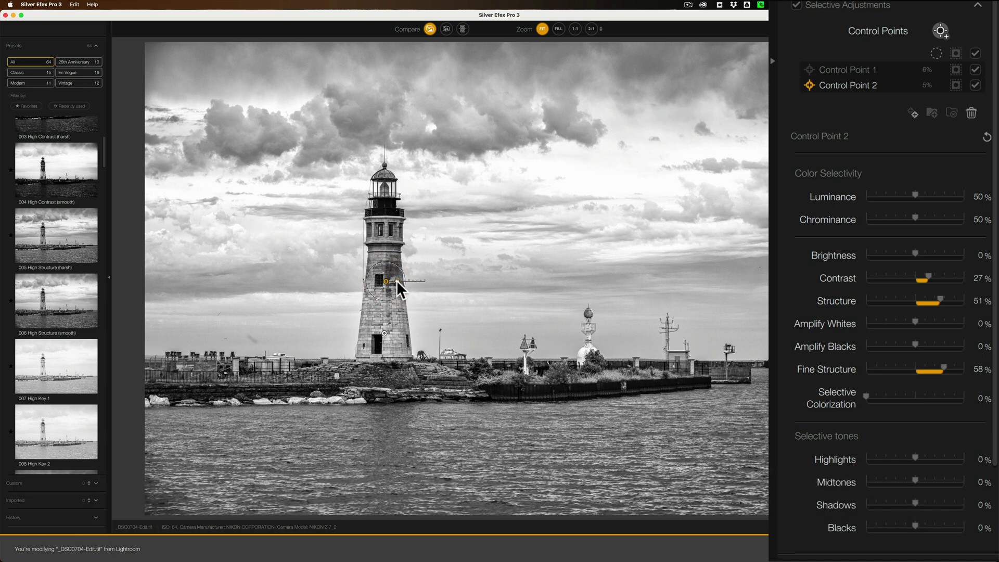
click(397, 281)
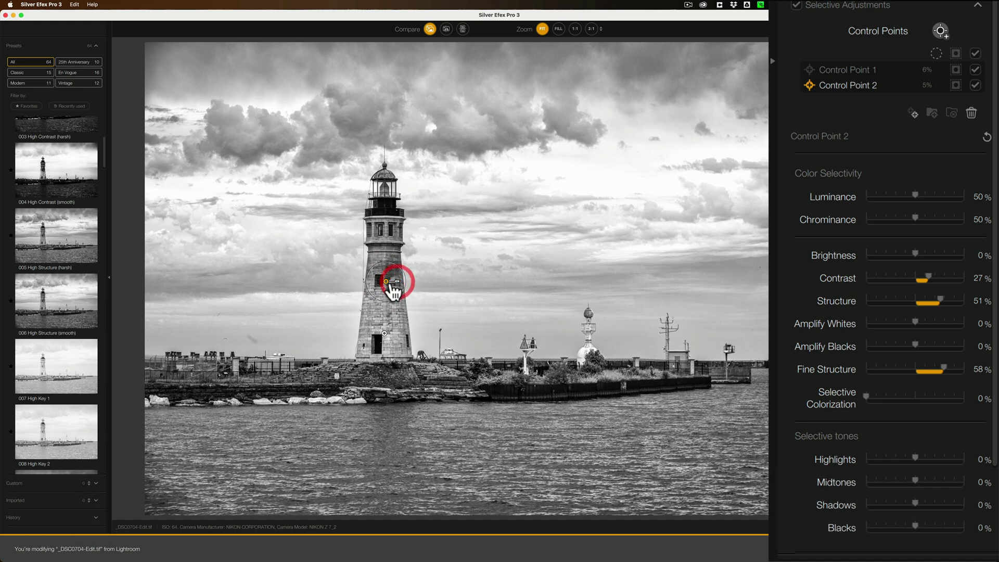
drag(387, 288, 387, 252)
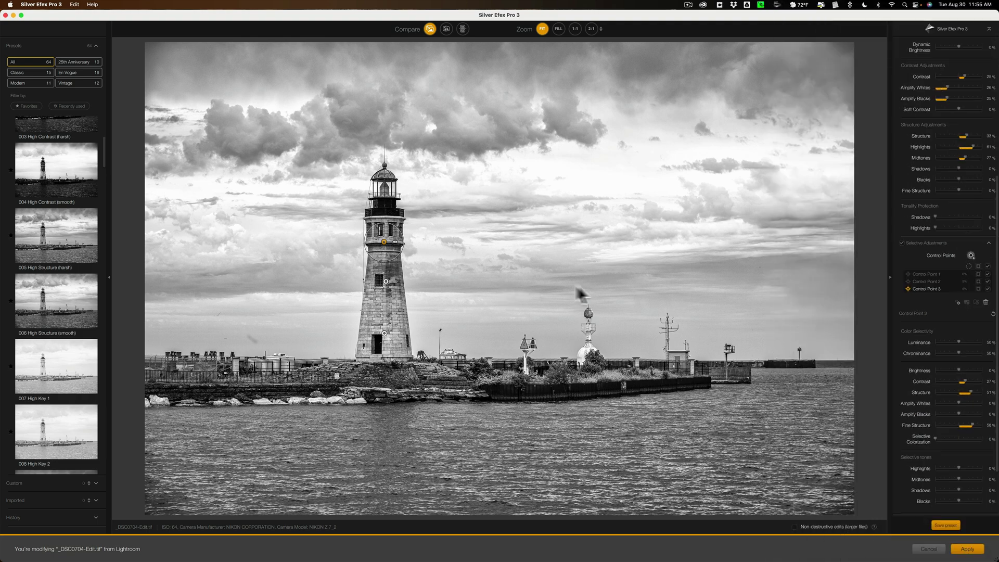
scroll(924, 383, down, 3)
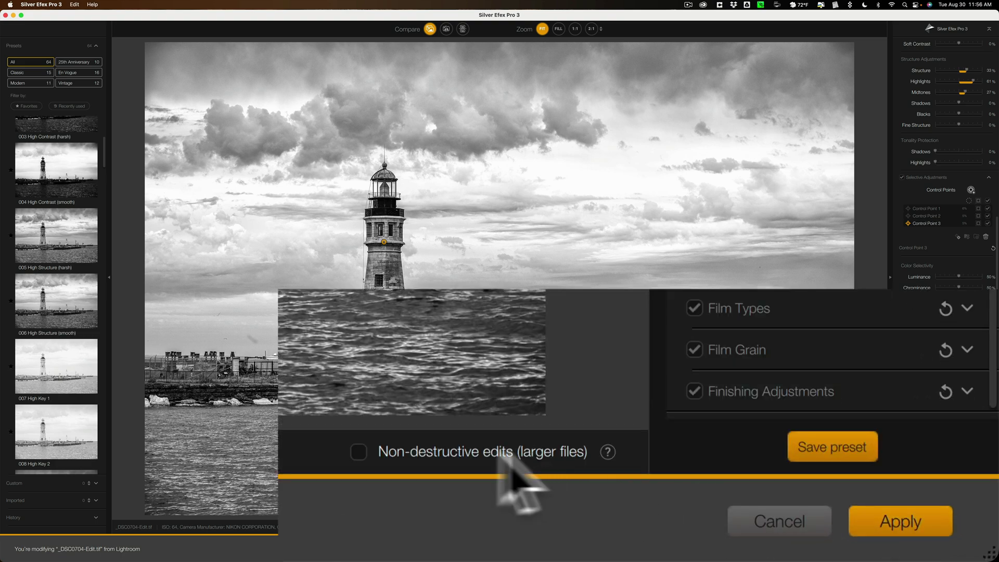
Step: Enable Non-destructive edits (larger files) and apply the conversion back to Lightroom
click(355, 450)
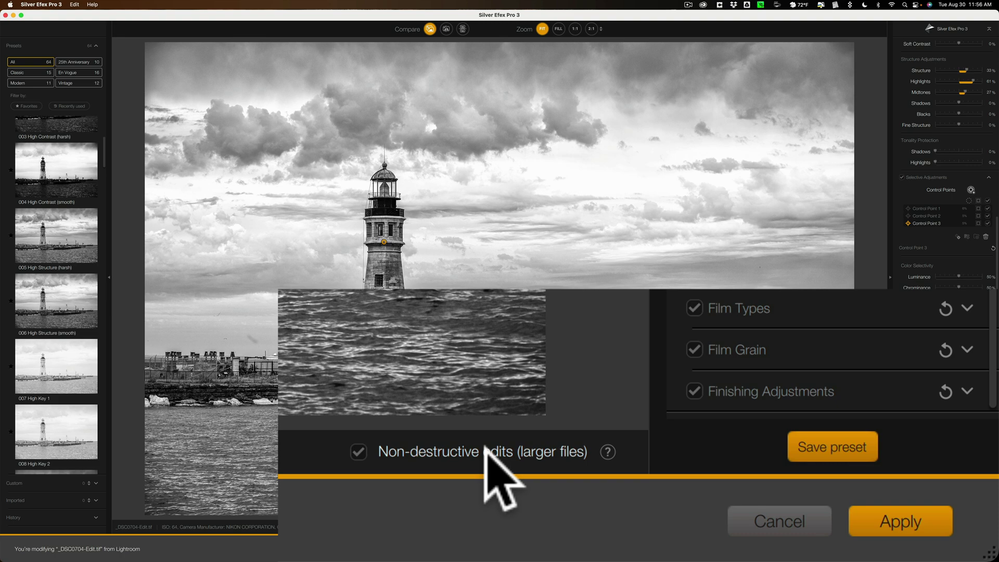
click(905, 520)
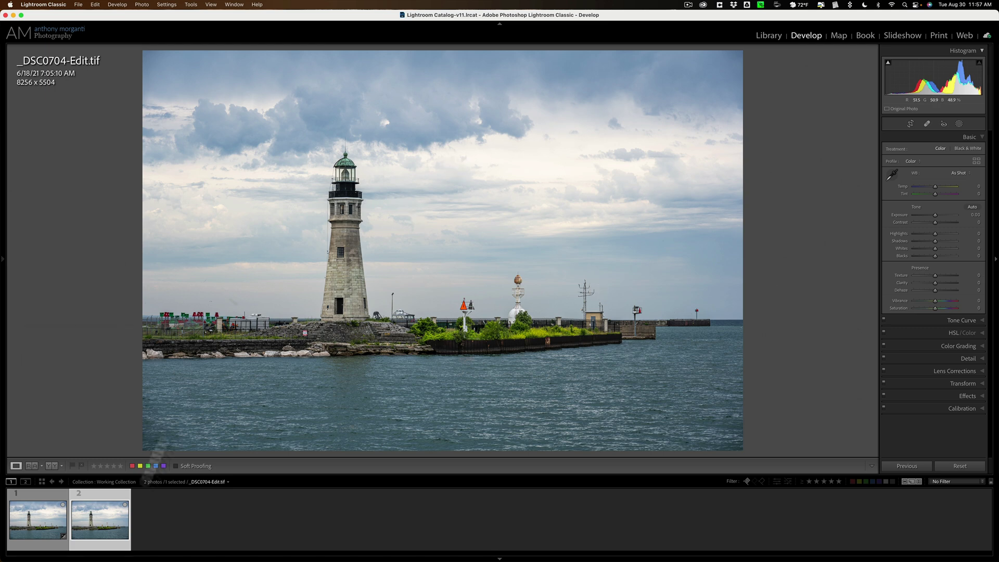
Step: Enlarge the filmstrip and import the Silver Efex settings from disk into _DSC0704-Edit.tif
click(39, 509)
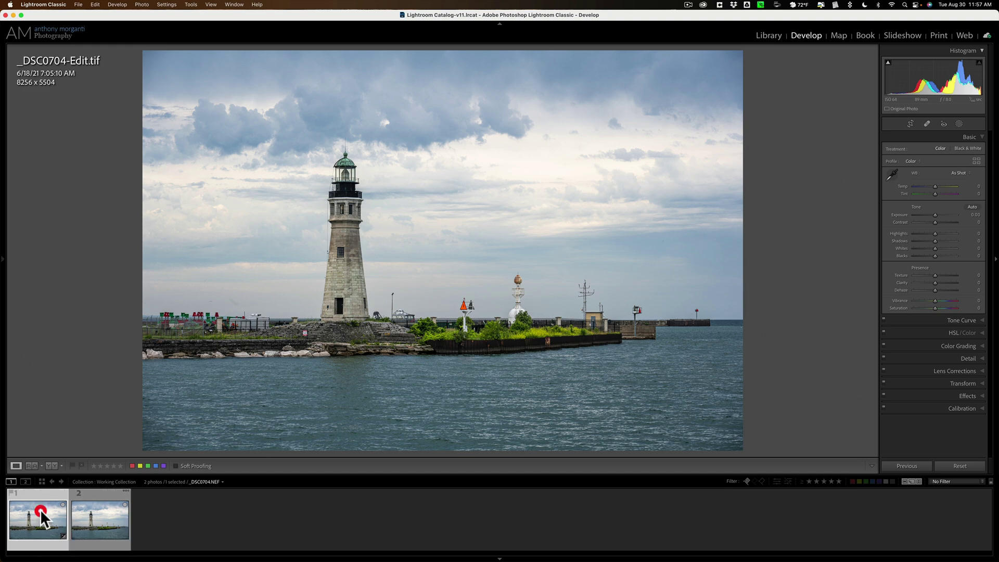
click(98, 520)
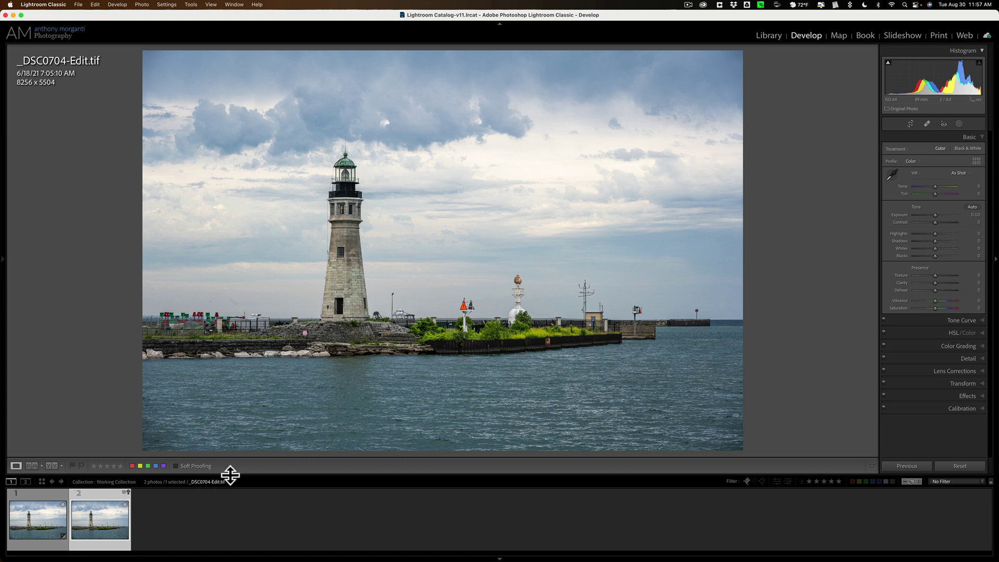
drag(229, 475, 231, 450)
click(121, 476)
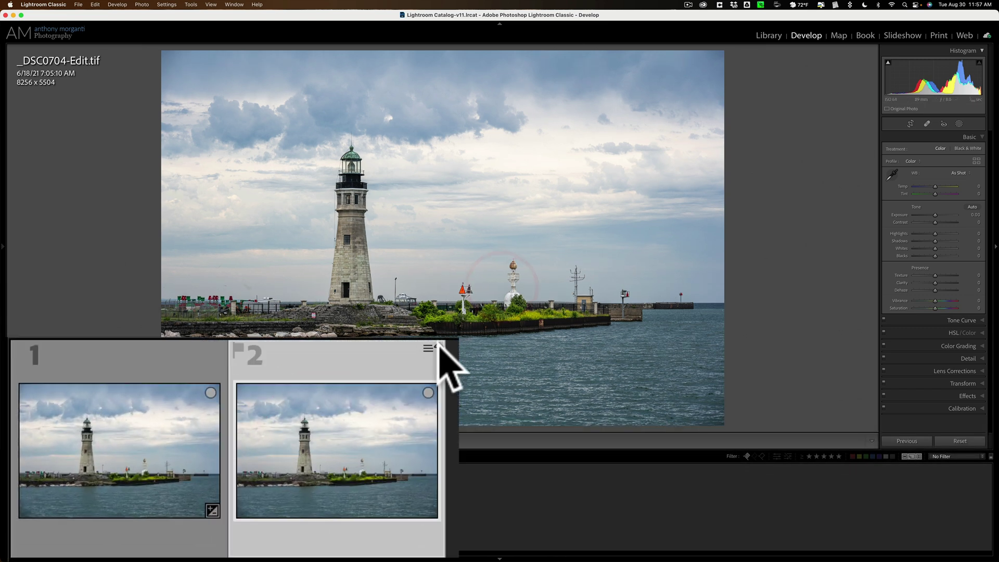
click(437, 349)
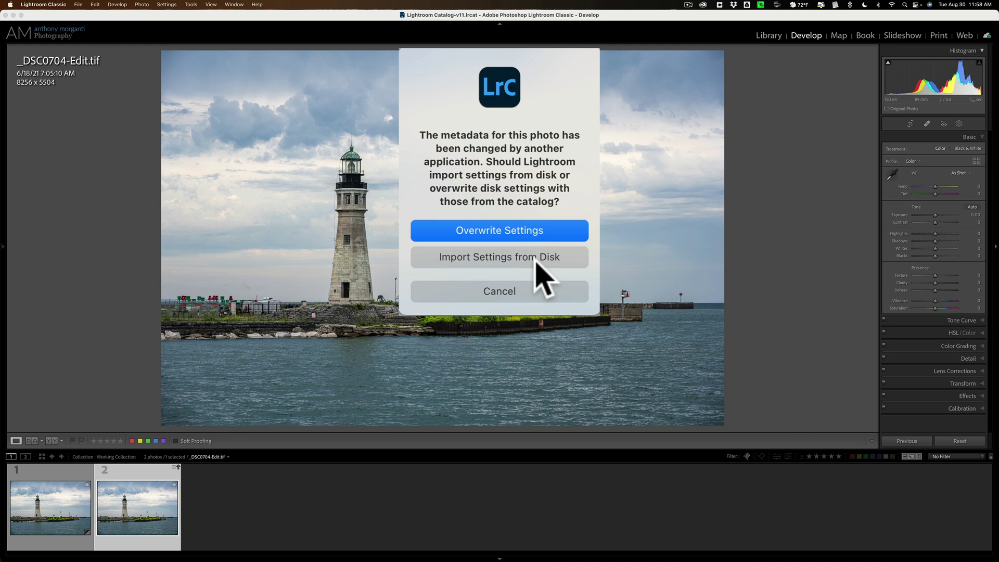
click(503, 259)
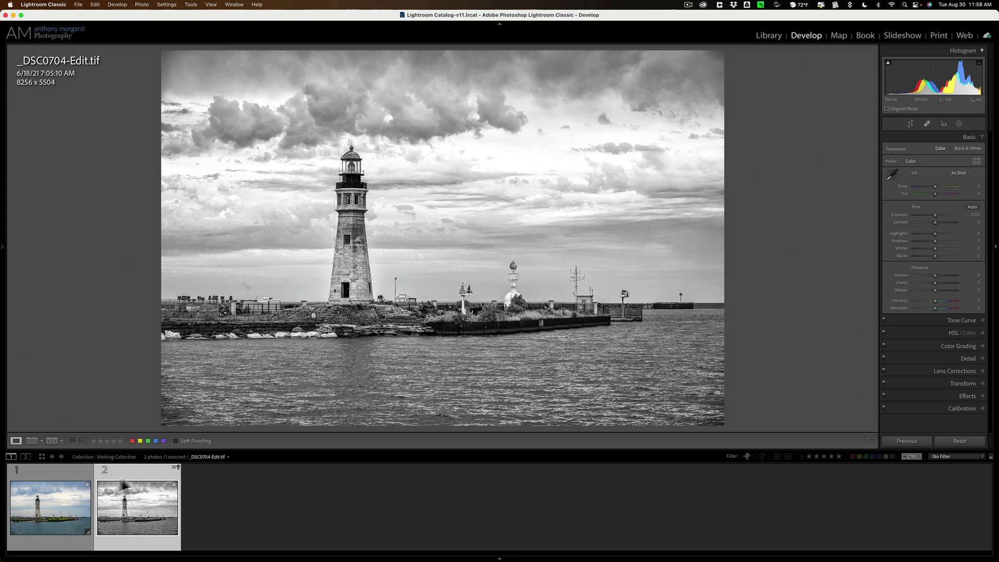
Step: Convert the NEF to Black & White and flip between it and the Silver Efex TIF
click(69, 502)
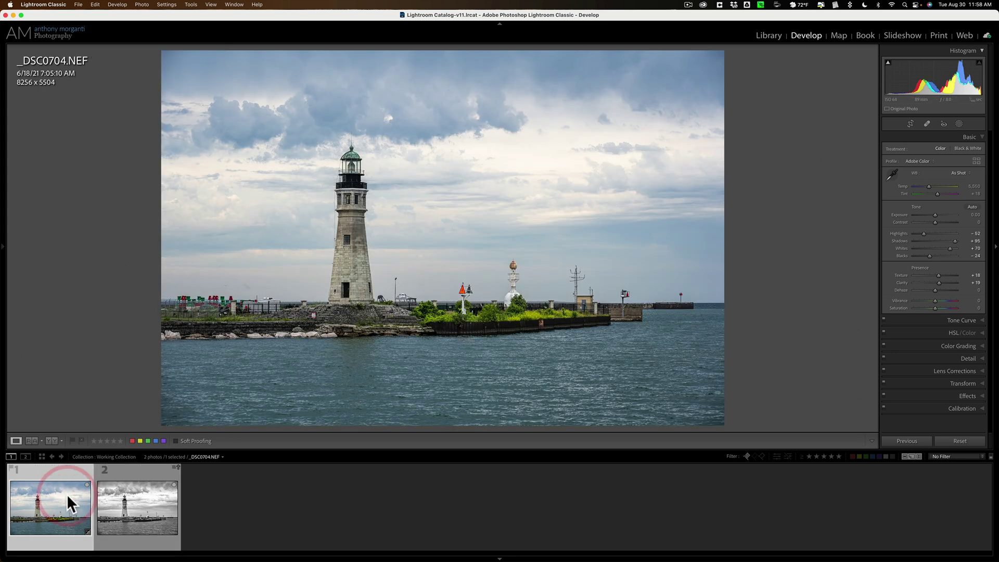
click(970, 148)
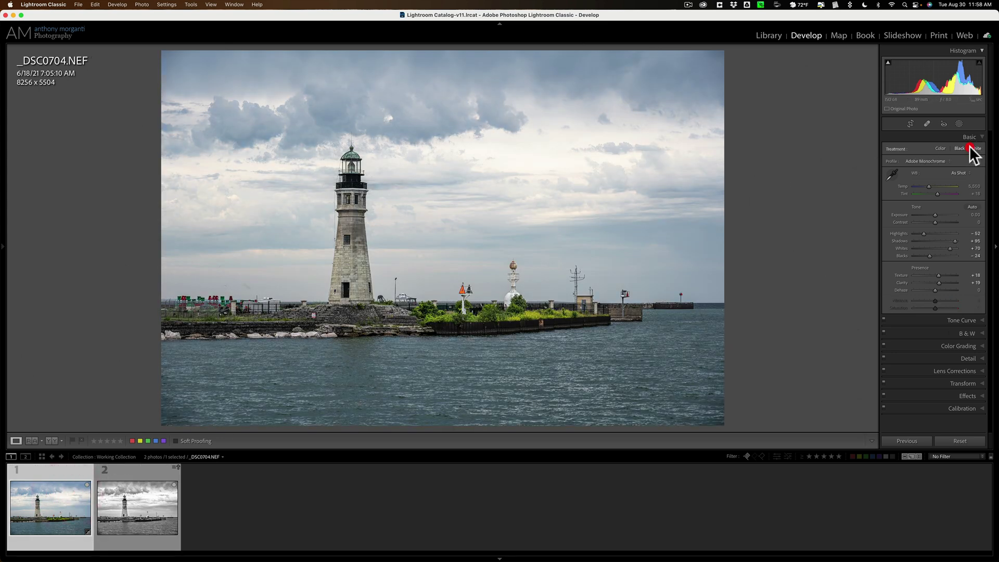
click(132, 503)
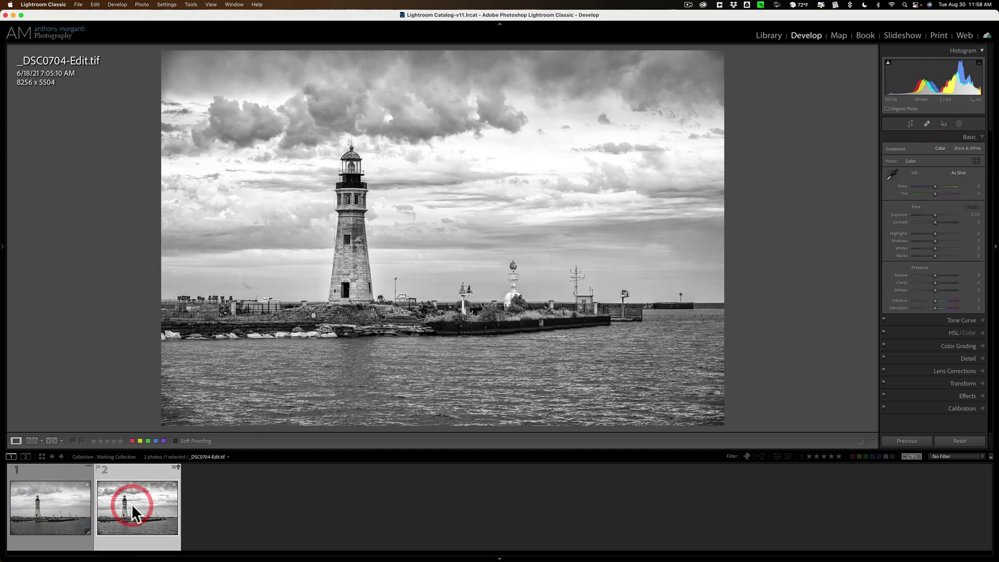
click(65, 502)
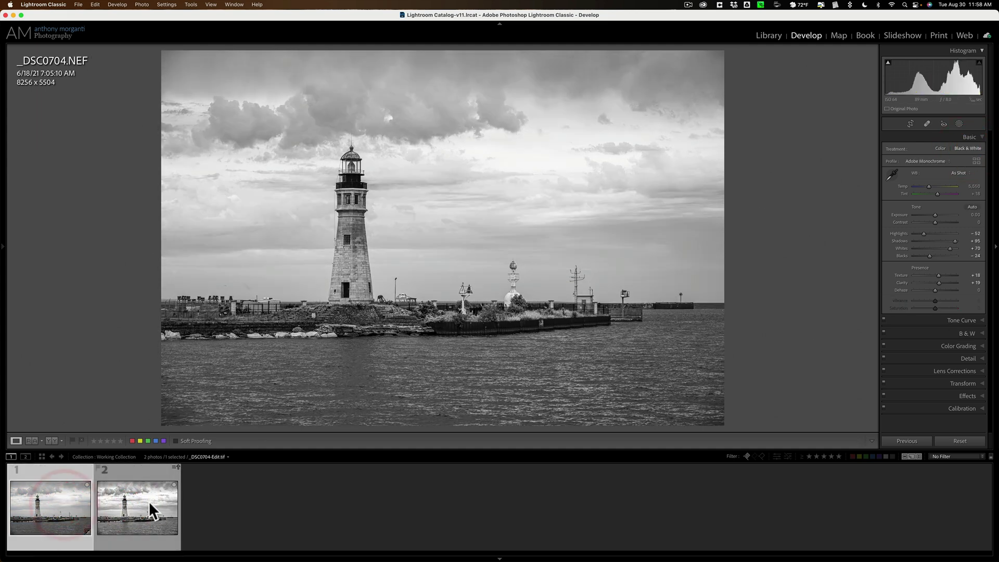
click(149, 501)
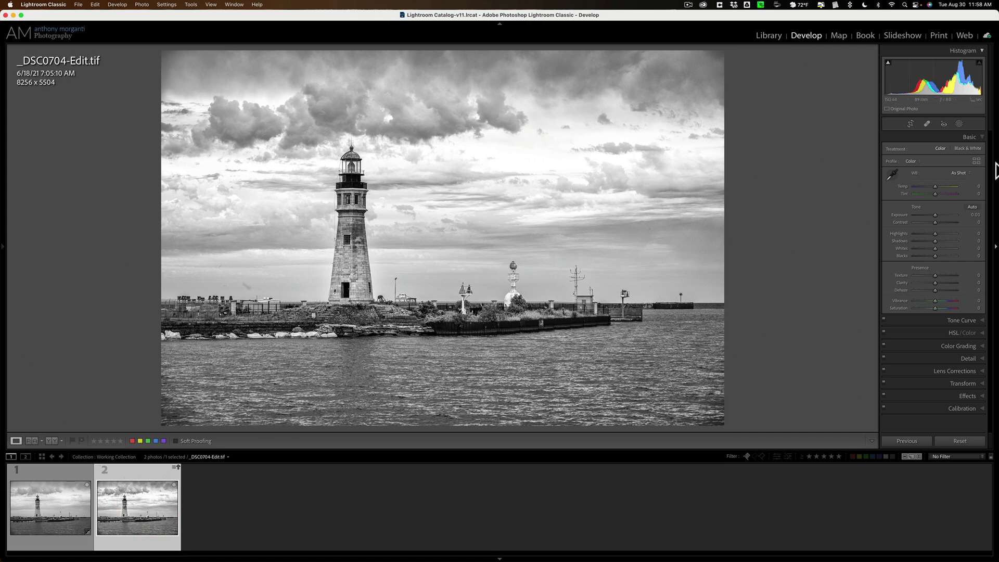